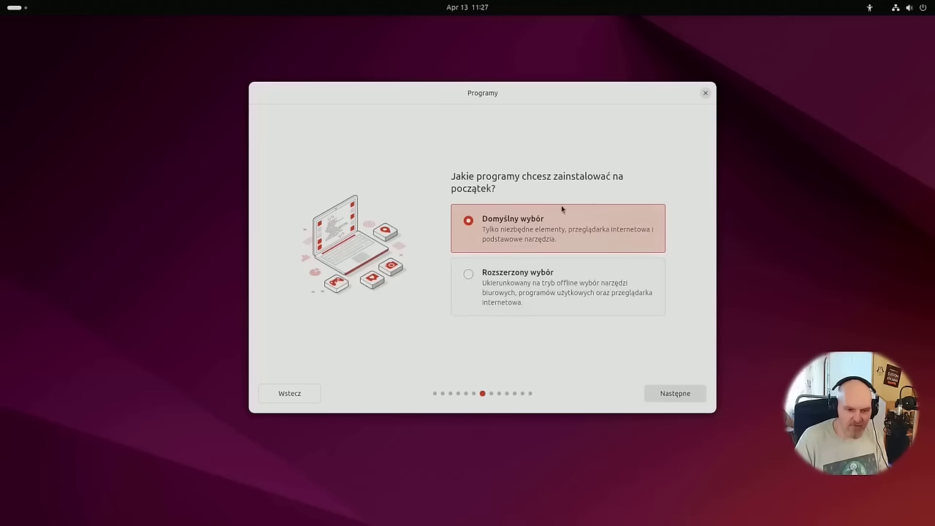
Keep the default app selection and enable third-party graphics/Wi-Fi drivers and extra media formats.
click(659, 391)
click(524, 260)
click(507, 299)
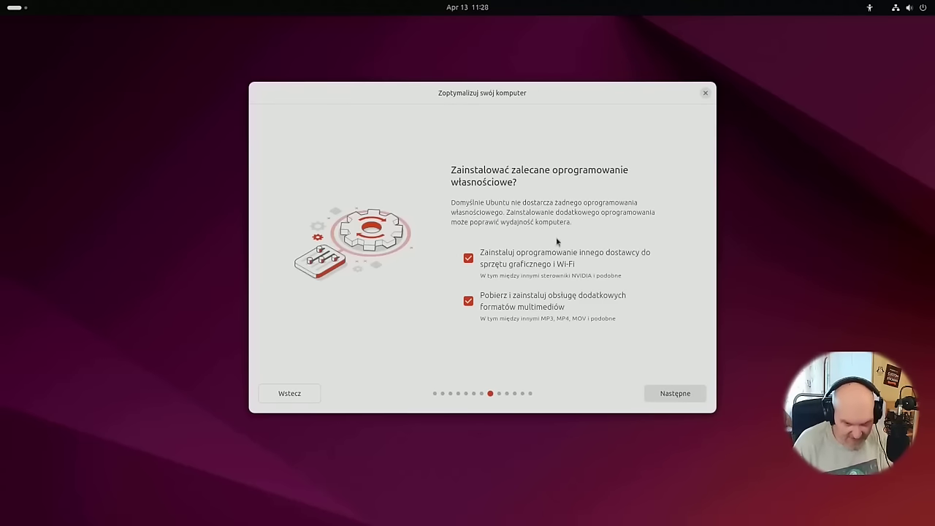
drag(488, 97, 470, 101)
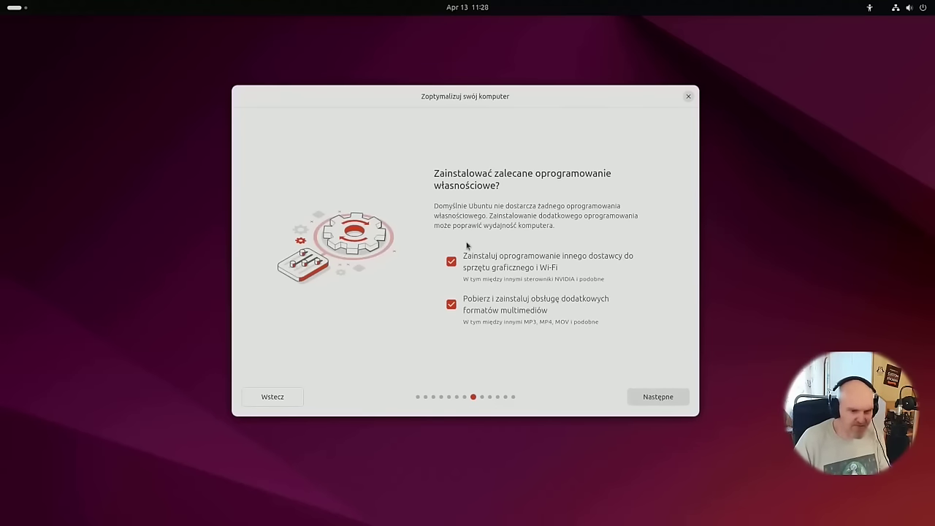
click(660, 396)
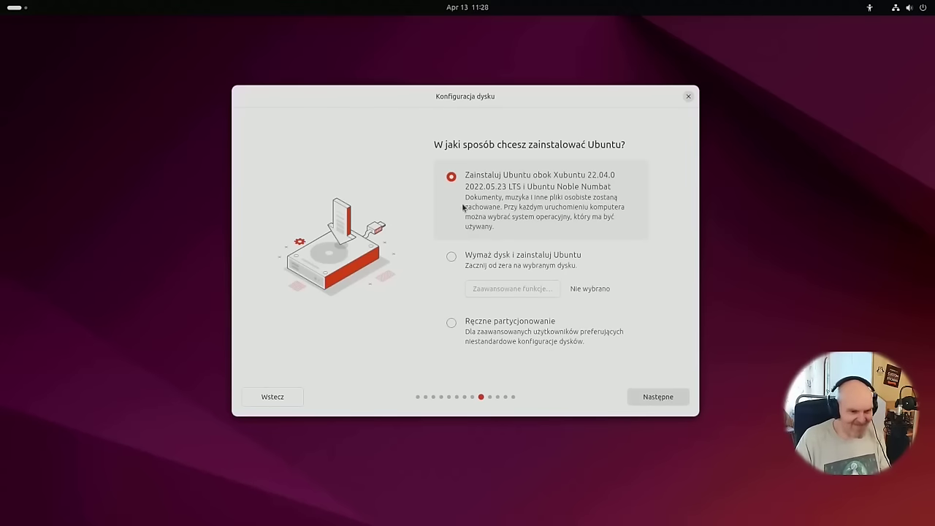
Choose Wymaż dysk i zainstaluj Ubuntu with advanced features left on Brak.
click(541, 274)
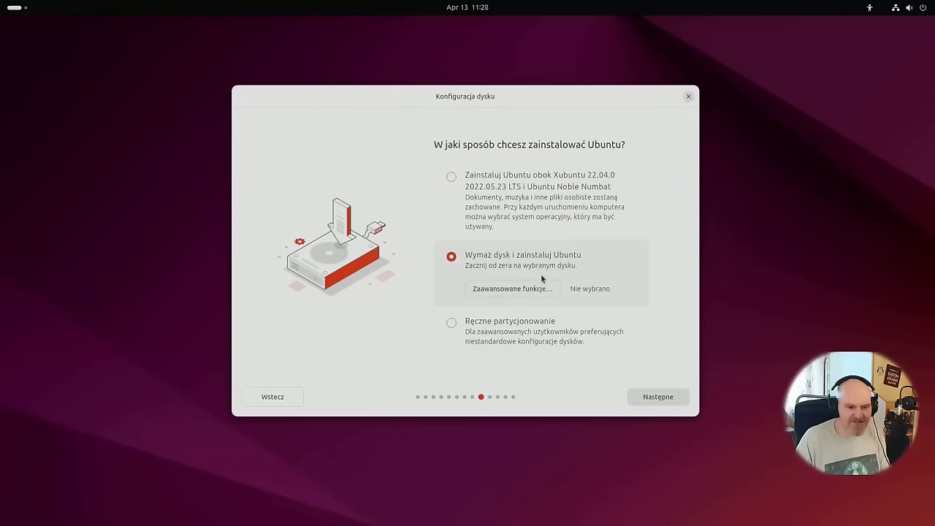
click(544, 291)
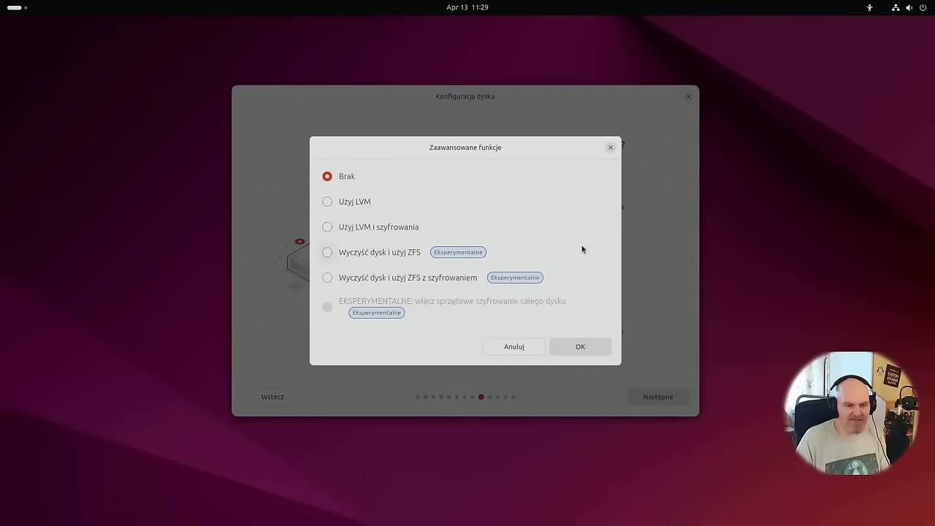
click(410, 281)
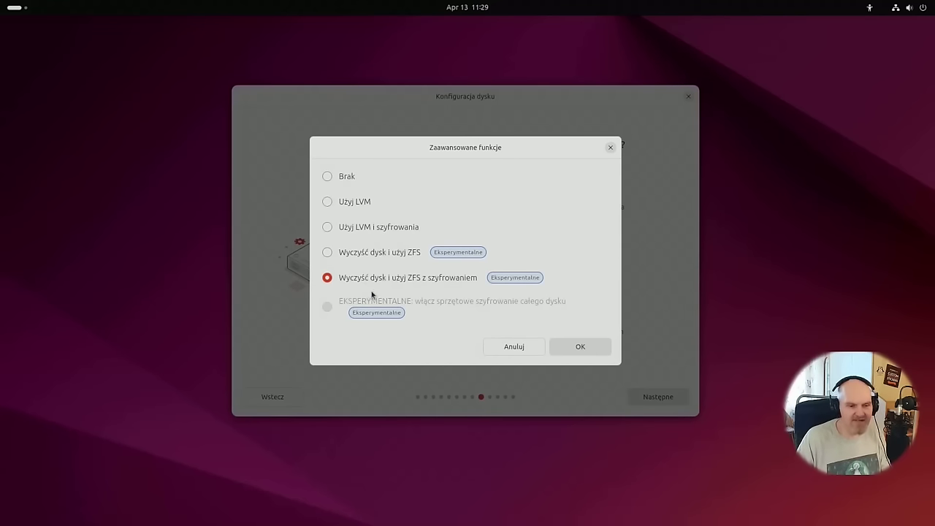
click(327, 177)
click(556, 345)
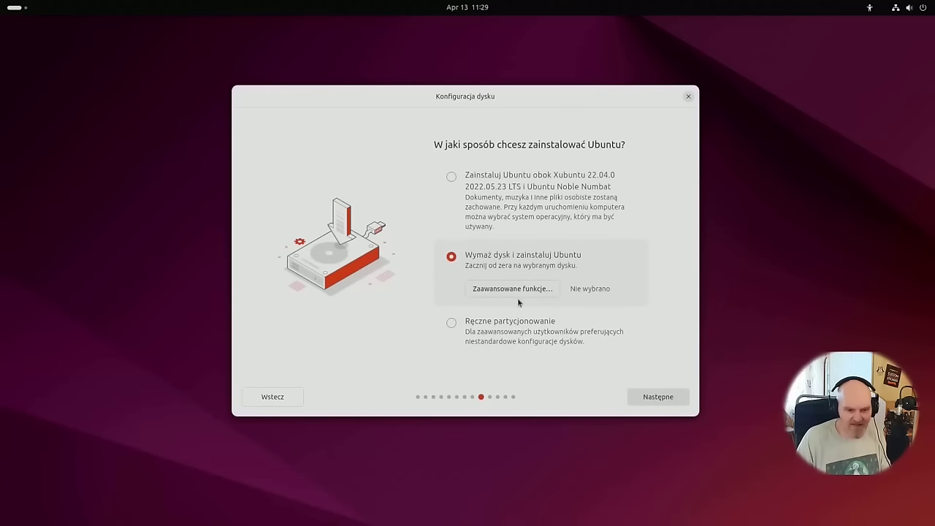
click(504, 321)
click(525, 260)
click(663, 400)
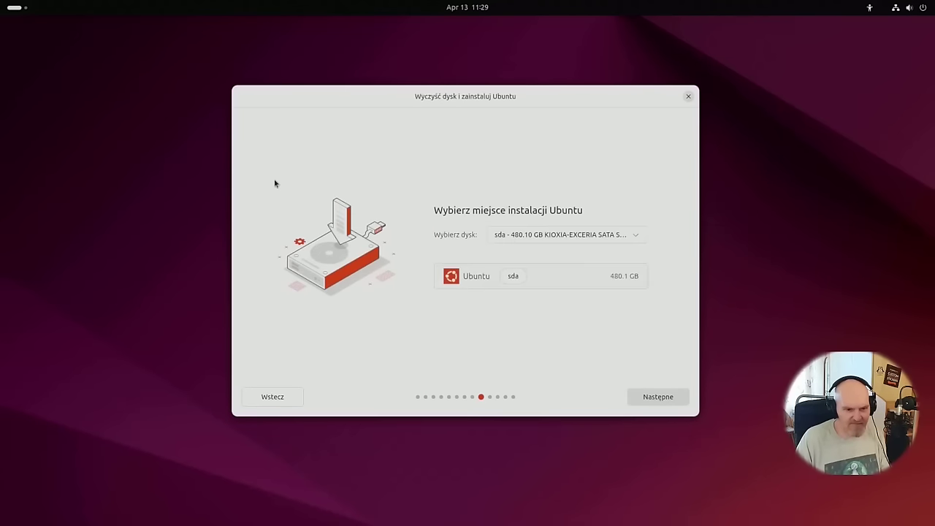
Select the 120 GB PNY sdb drive as the install target and continue.
click(522, 234)
click(571, 260)
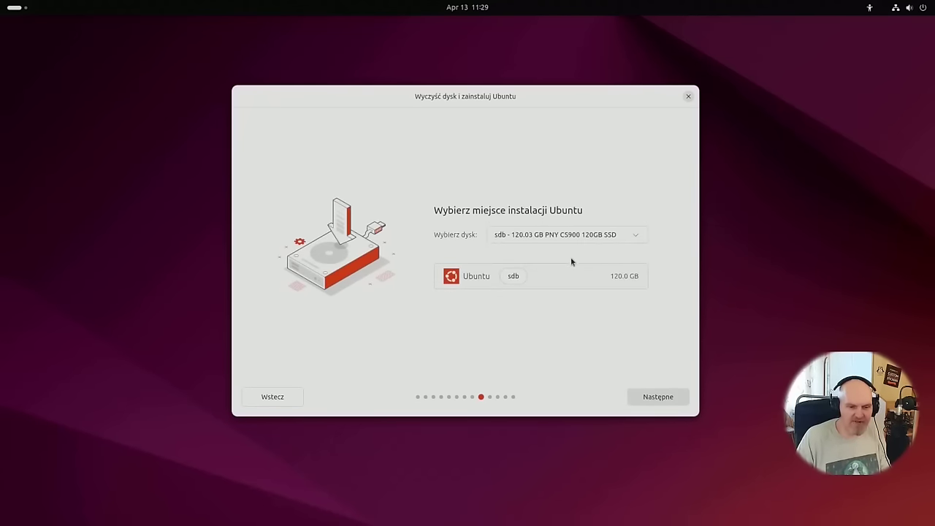
click(651, 397)
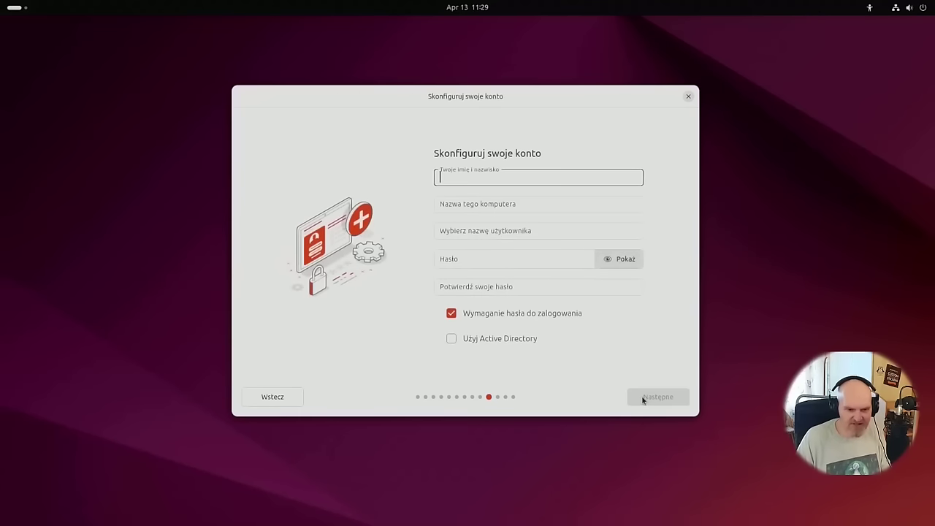
Enter the account name and password, and turn off requiring a password to log in.
text(bvnzxcvzxc)
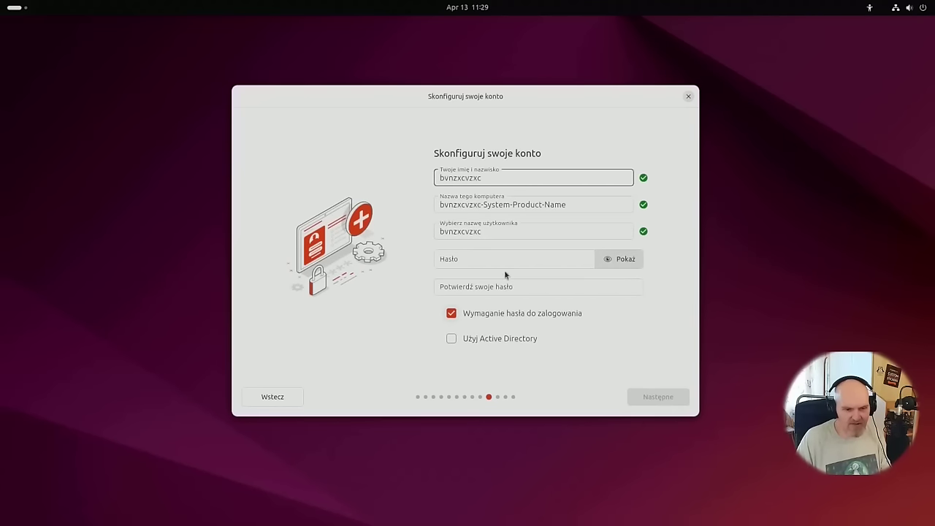
click(486, 315)
click(481, 260)
text(asd)
click(481, 280)
text(asd)
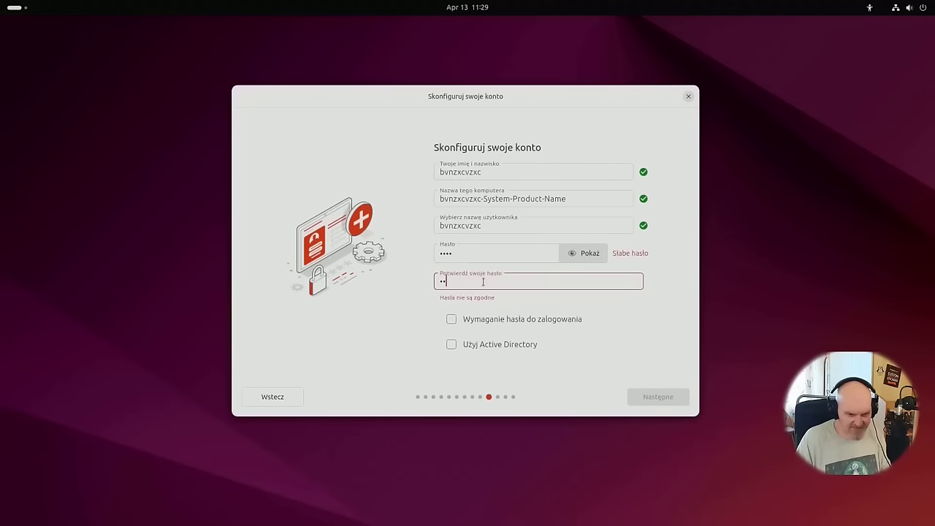
Accept the default time zone and proceed to the installation review.
click(672, 398)
click(671, 398)
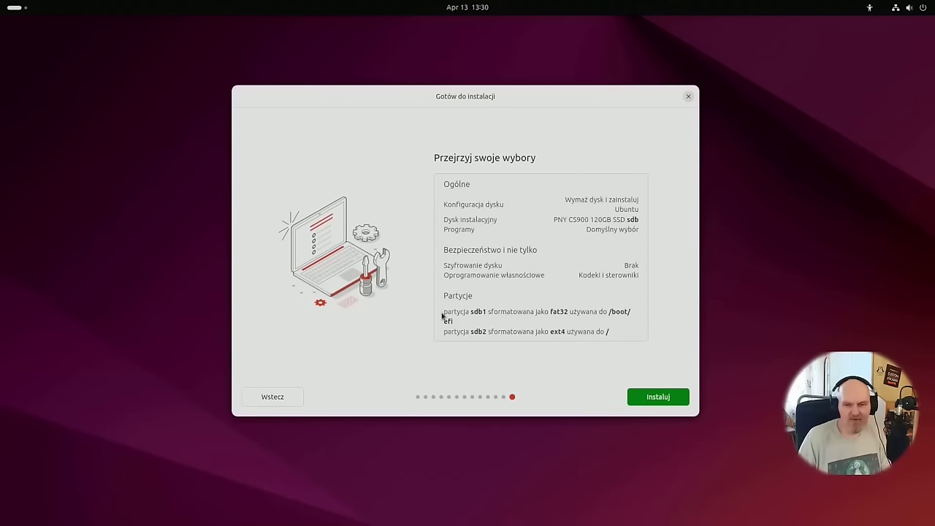
mouse_move(436, 88)
mouse_down()
mouse_move(467, 88)
mouse_move(401, 72)
mouse_move(426, 77)
mouse_up()
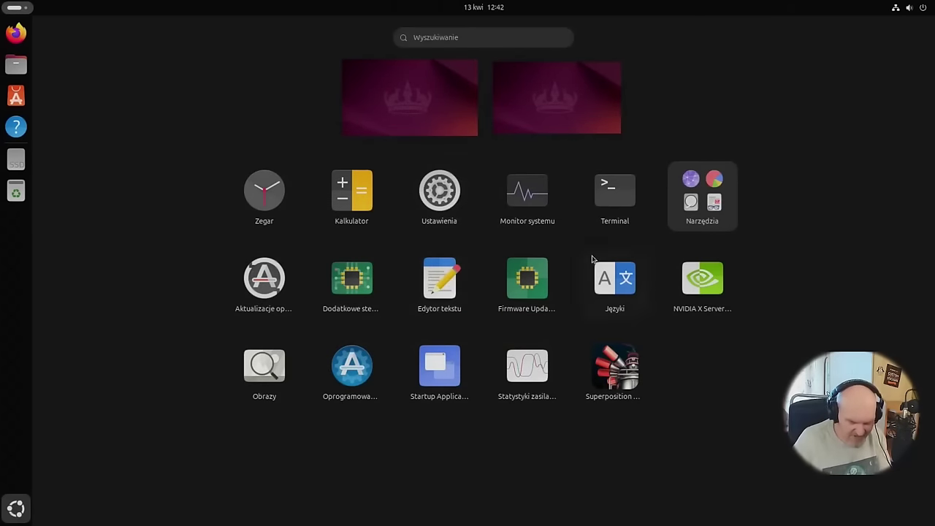
Close the app overview and launch Settings from the top-right quick settings menu.
key(super)
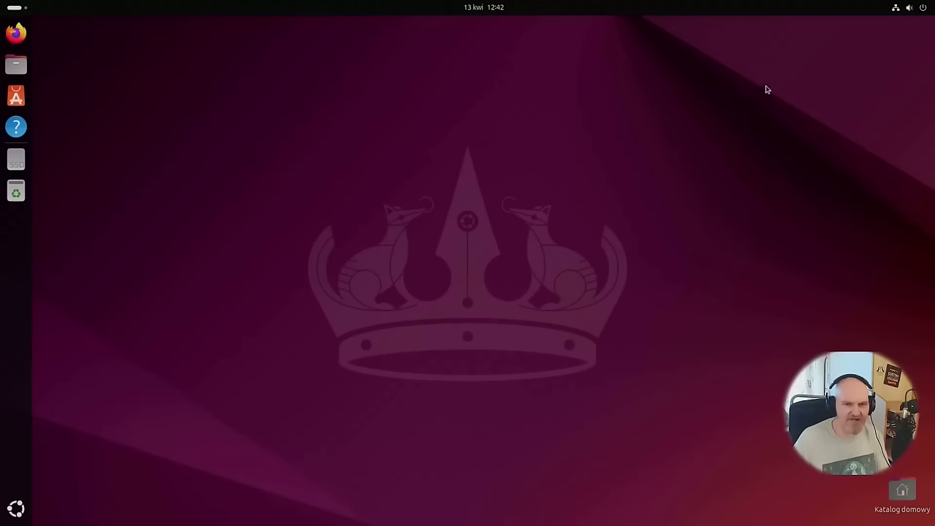
click(932, 4)
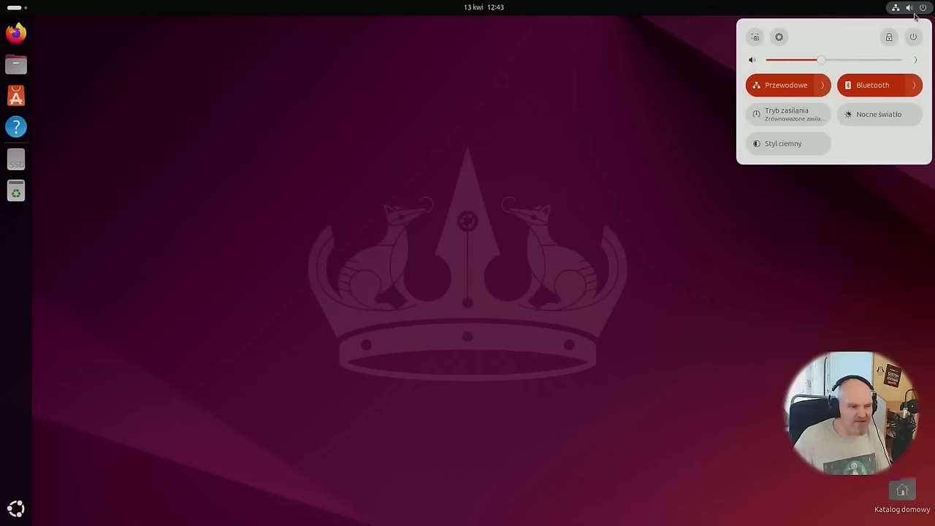
click(588, 177)
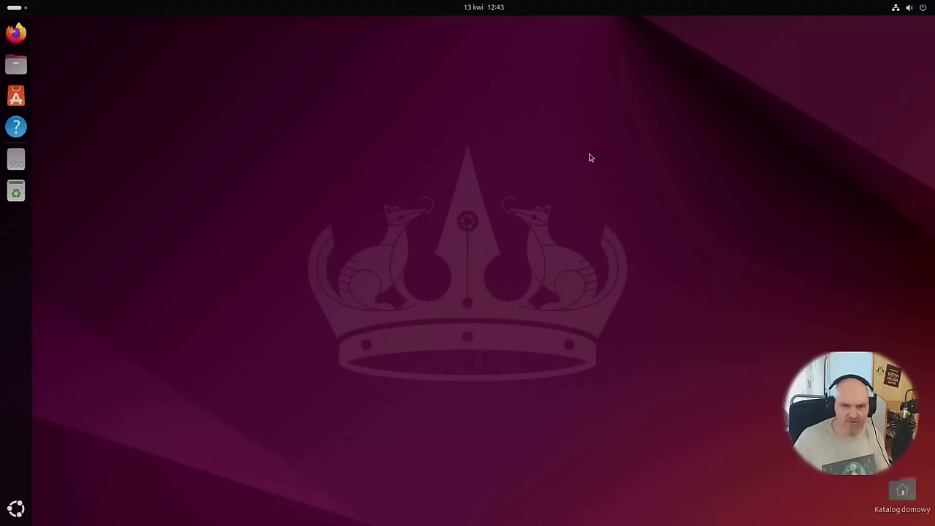
click(923, 6)
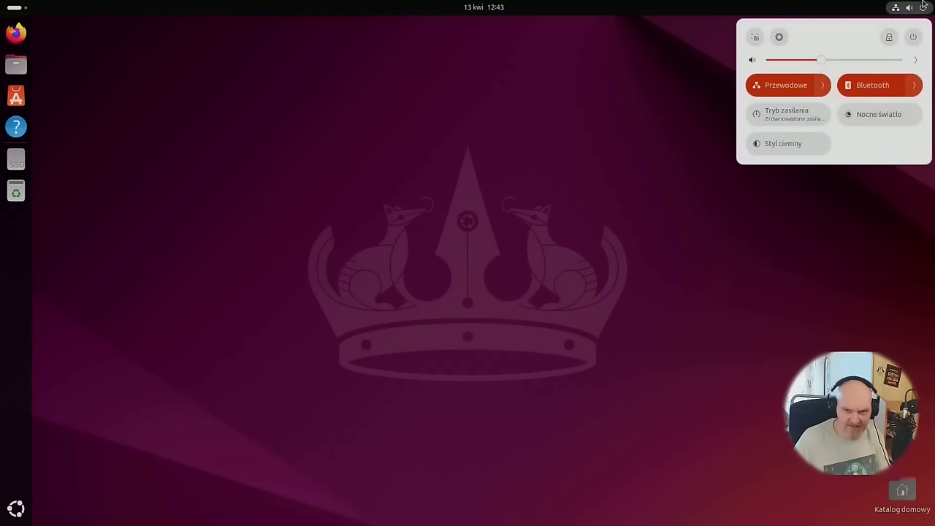
click(431, 168)
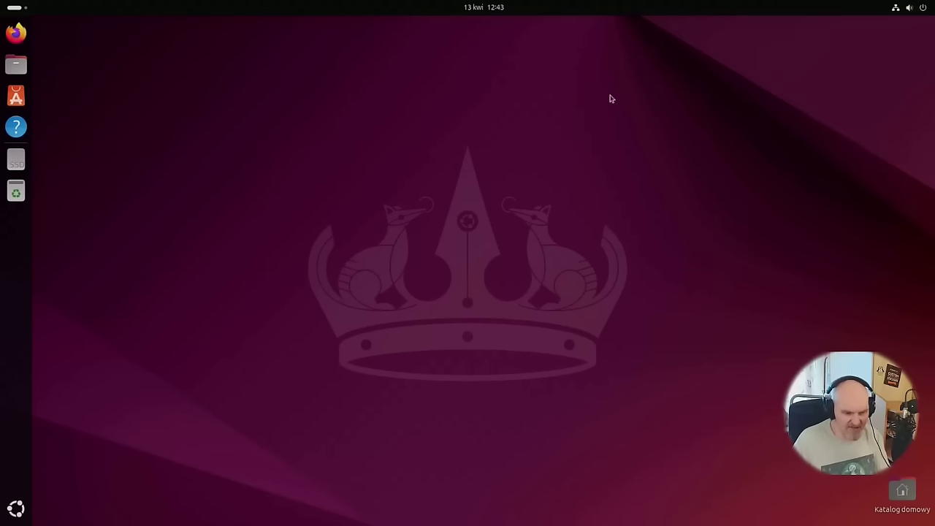
click(928, 6)
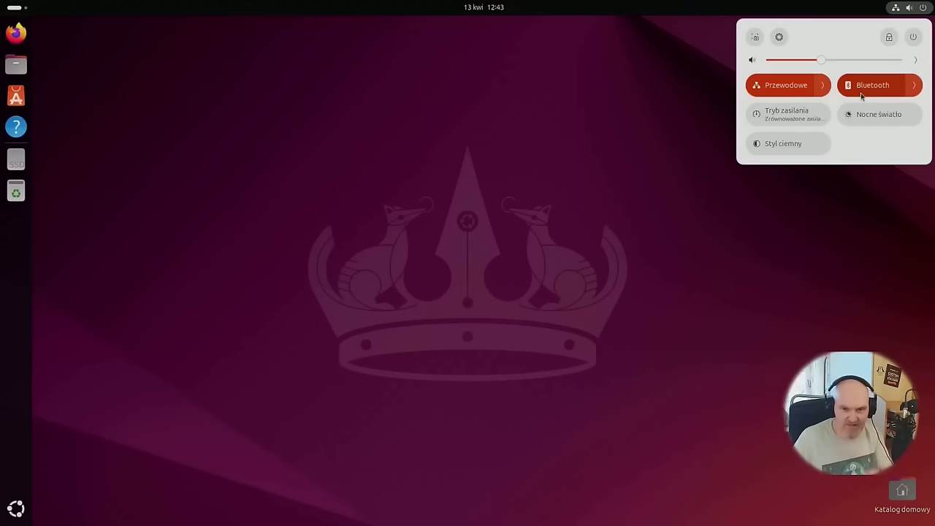
click(784, 40)
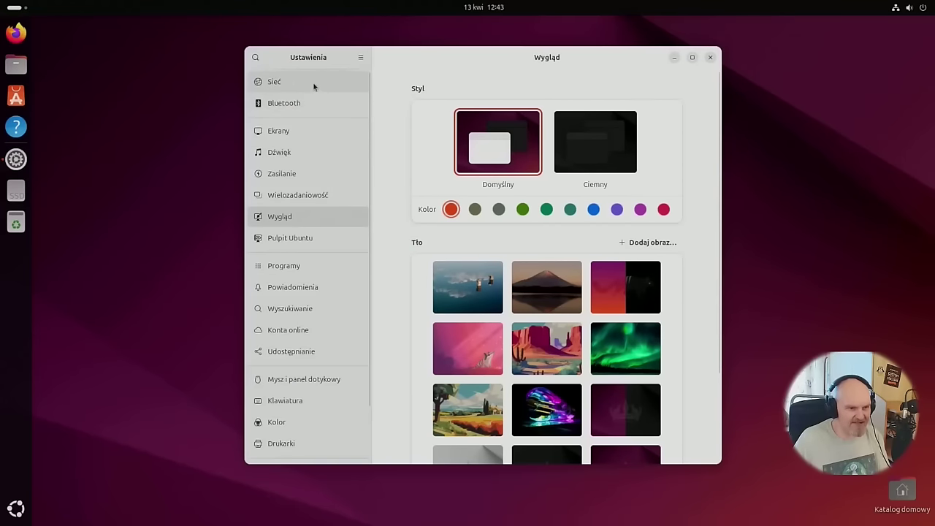
Browse the Sieć, Bluetooth and Ekrany settings pages.
click(312, 82)
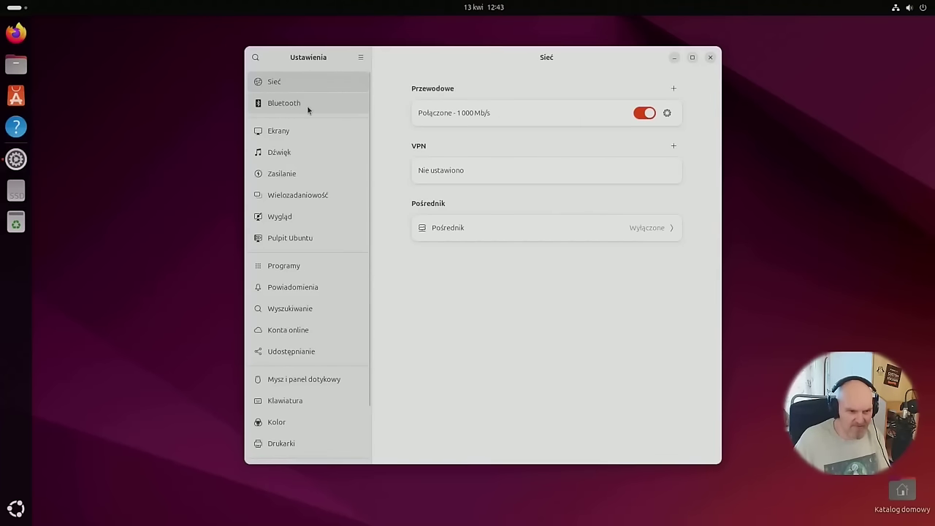
click(307, 108)
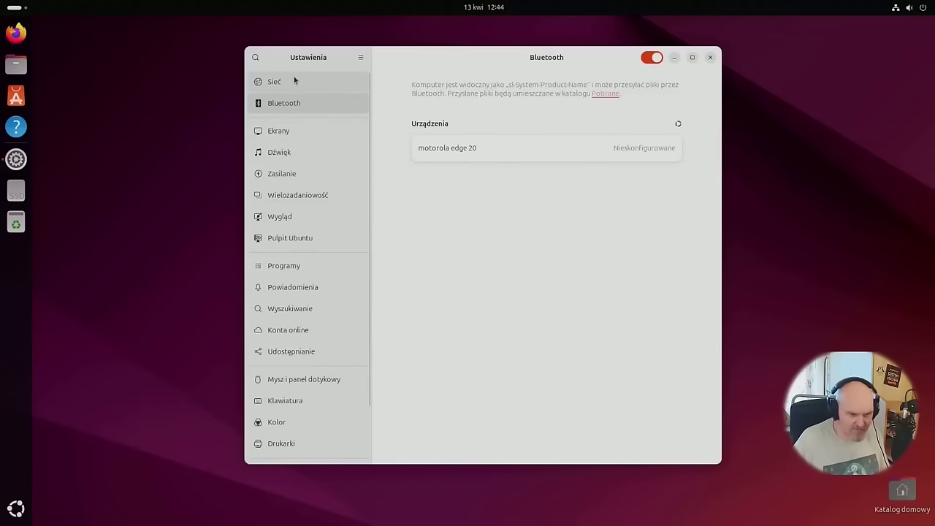
click(286, 135)
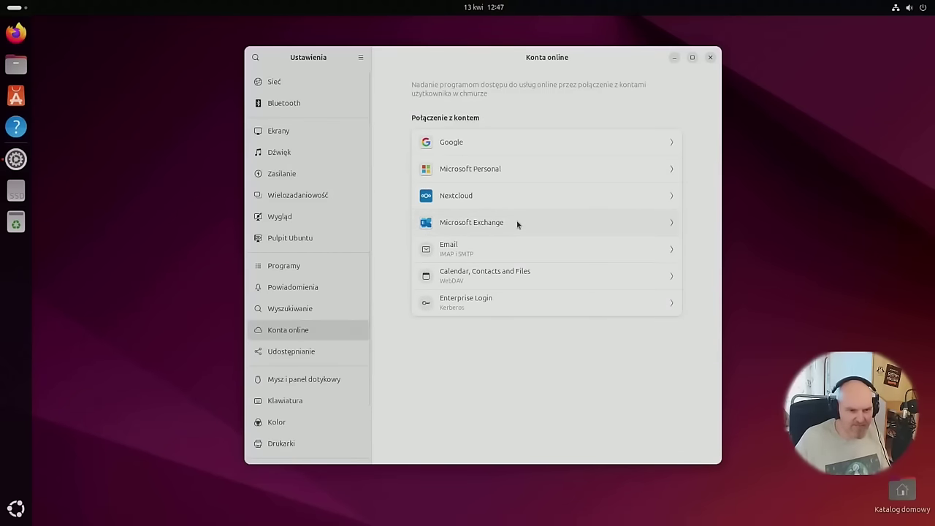
Start adding a Google account, then cancel the sign-in and dismiss the retry prompt.
click(522, 135)
click(483, 332)
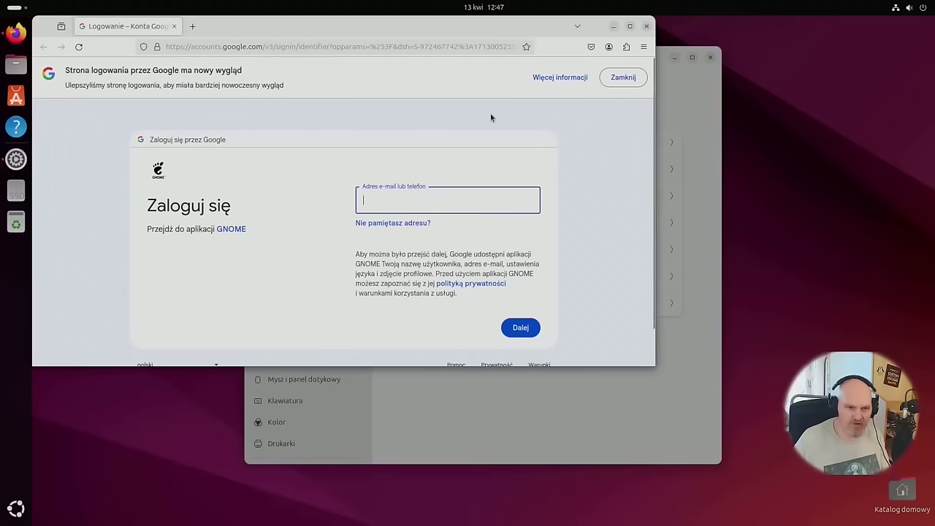
drag(273, 25, 382, 72)
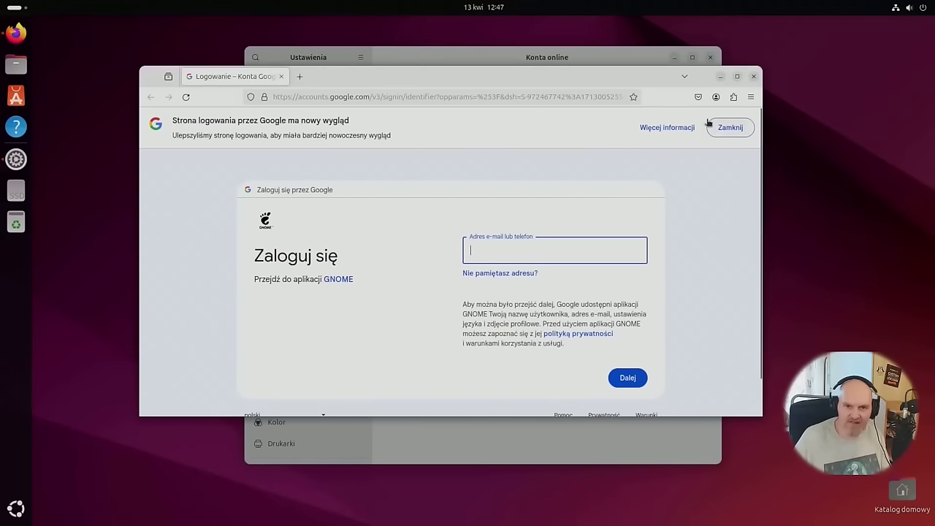
click(753, 76)
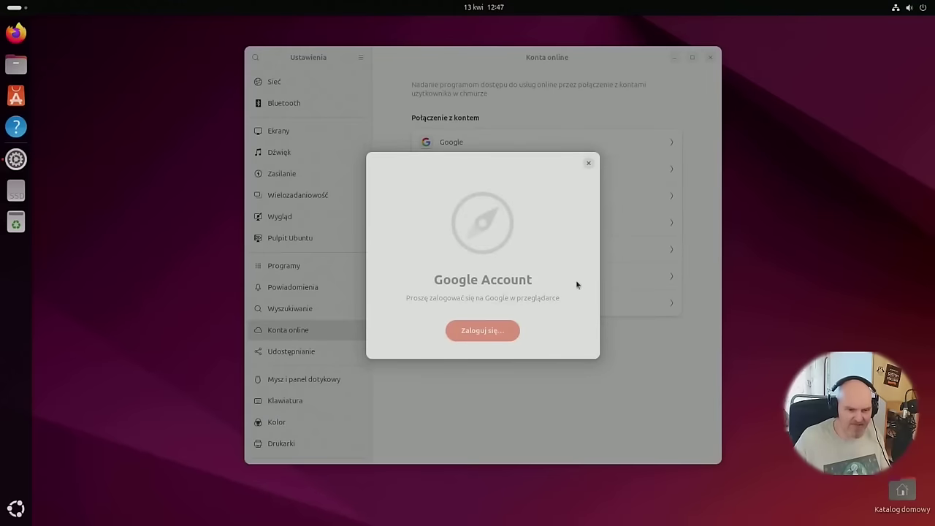
click(587, 164)
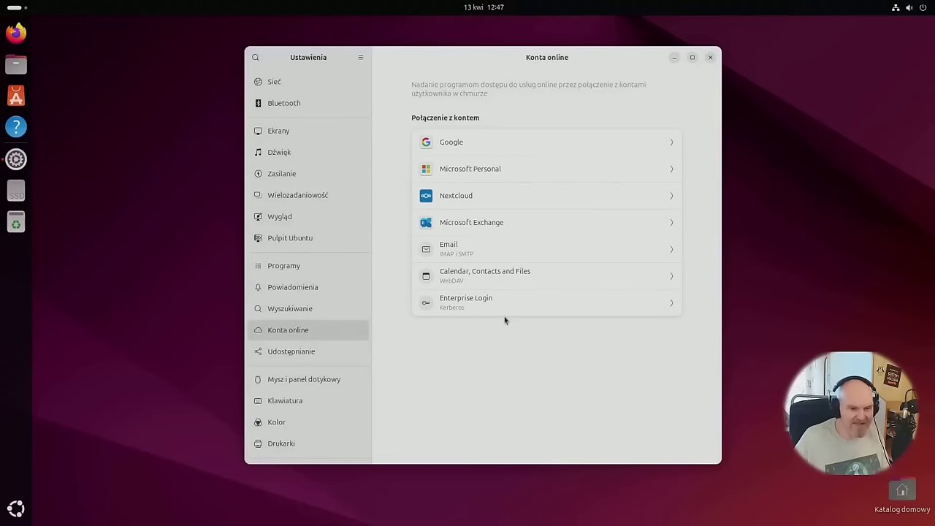
Open and close the Calendar, Contacts and Files account form, then go to Udostępnianie.
click(490, 280)
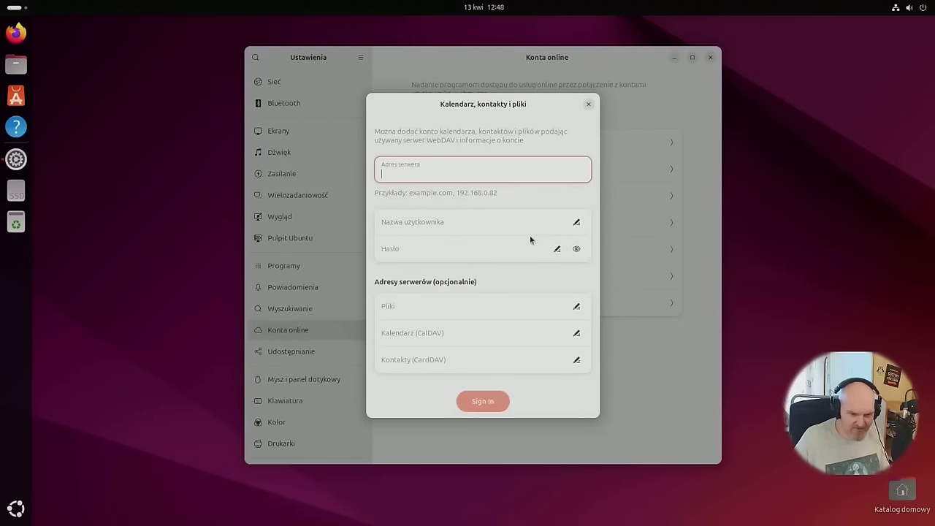
click(588, 105)
click(309, 357)
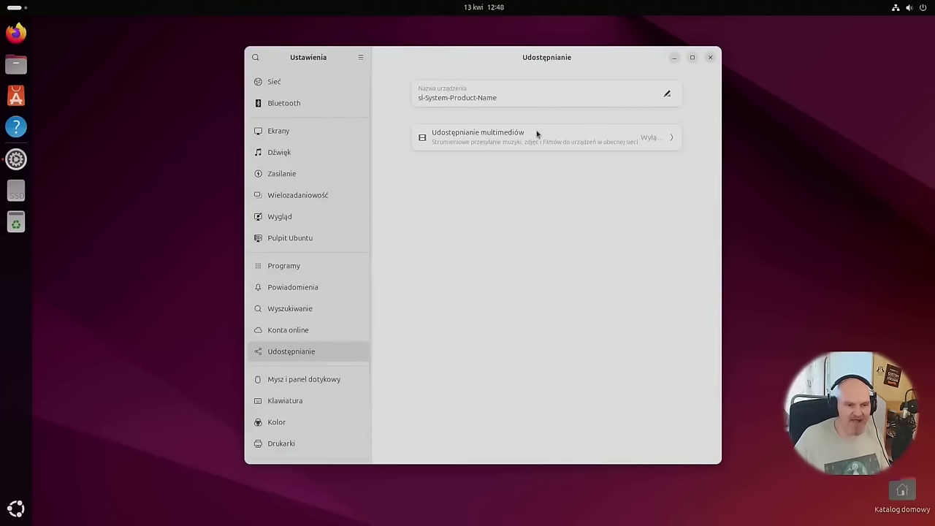
Open media sharing and review the Zdalne logowanie and Udostępnianie pulpitu tabs.
click(565, 138)
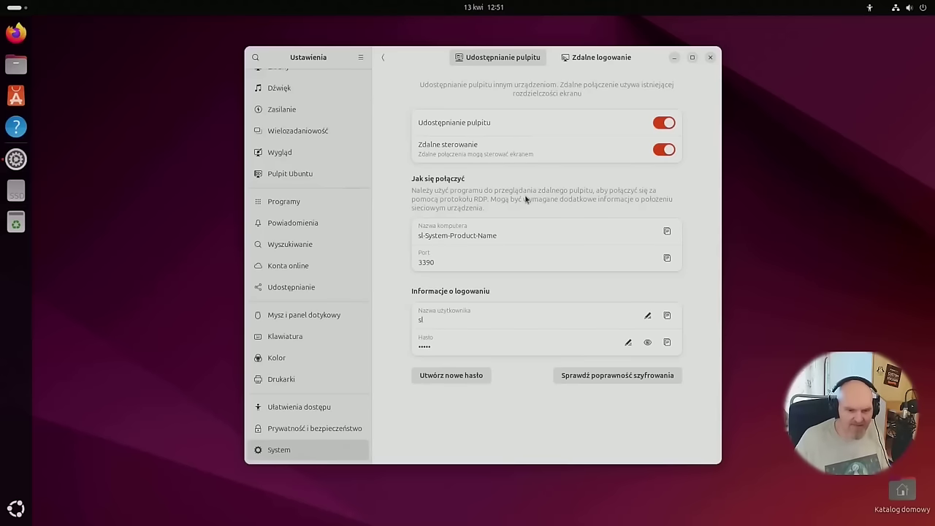
click(593, 59)
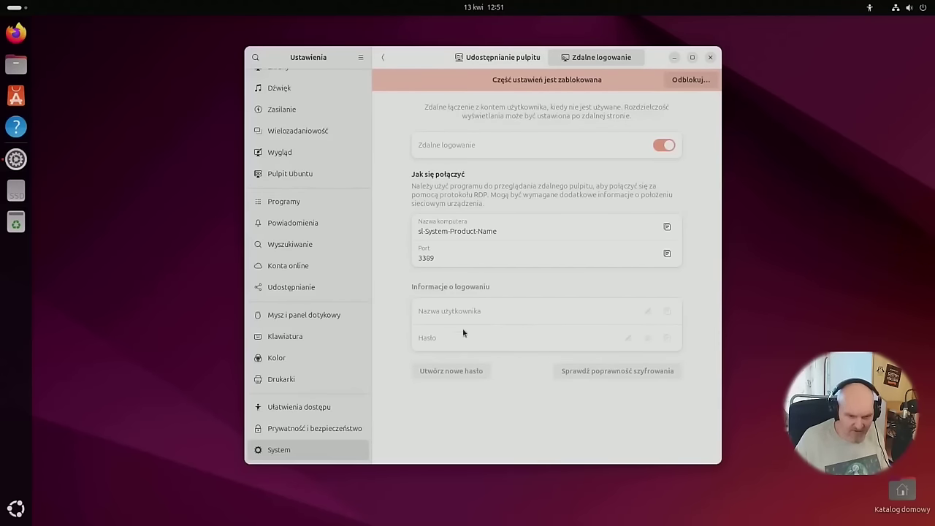
click(484, 58)
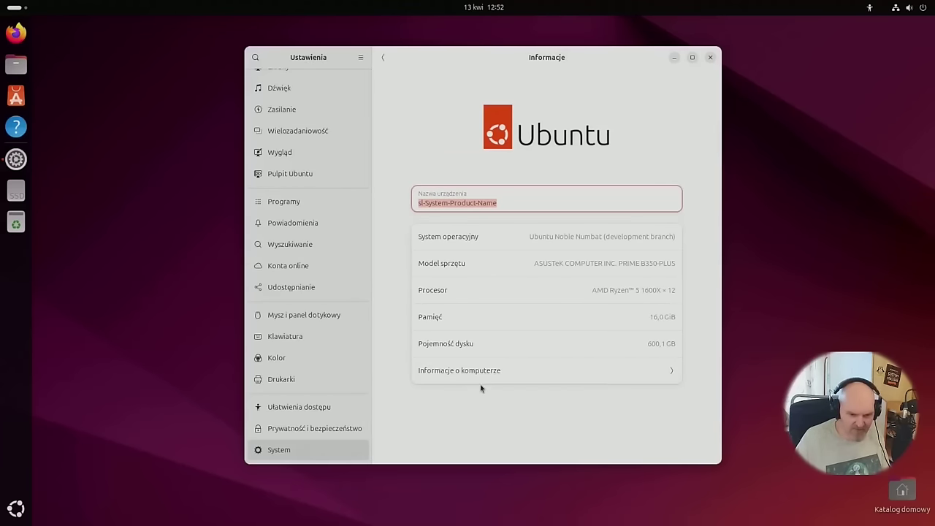
click(498, 370)
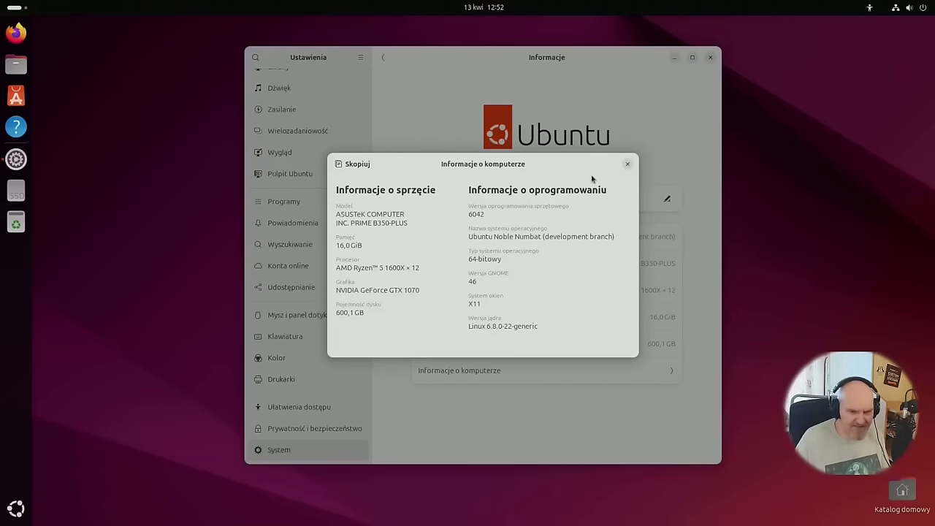
click(627, 165)
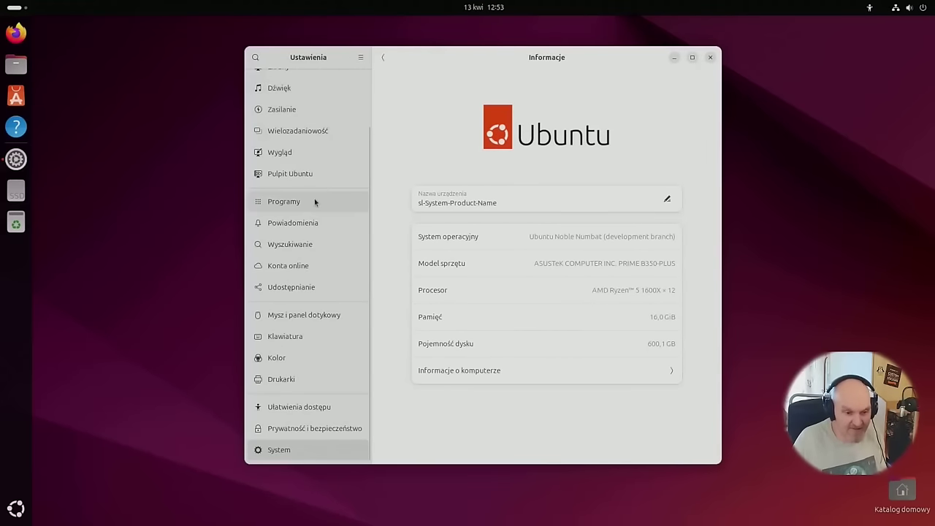
Close Settings, launch Terminal, and view its About info showing version 3.52.0.
click(712, 58)
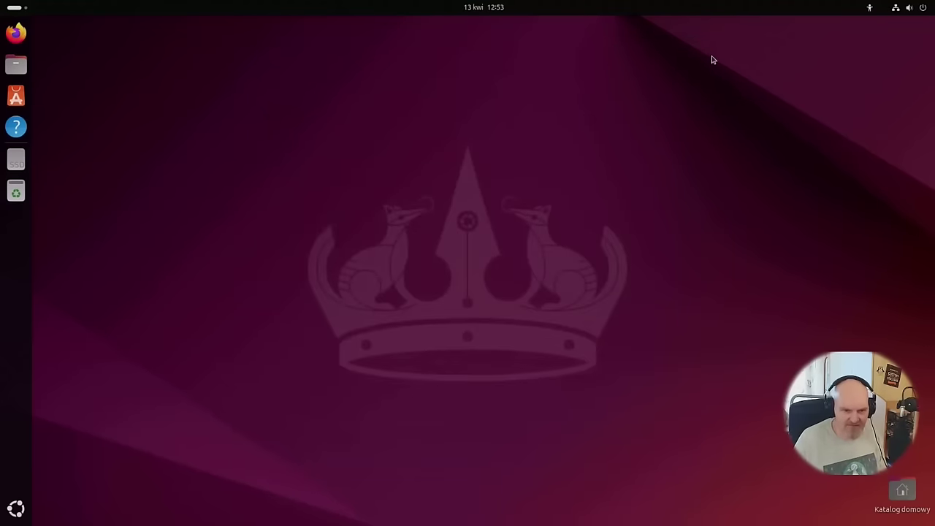
click(16, 509)
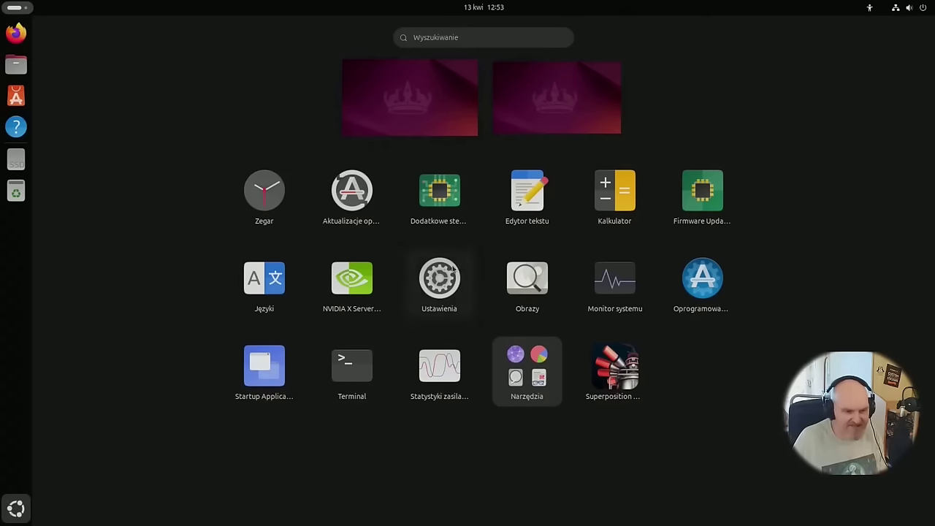
click(350, 385)
click(410, 103)
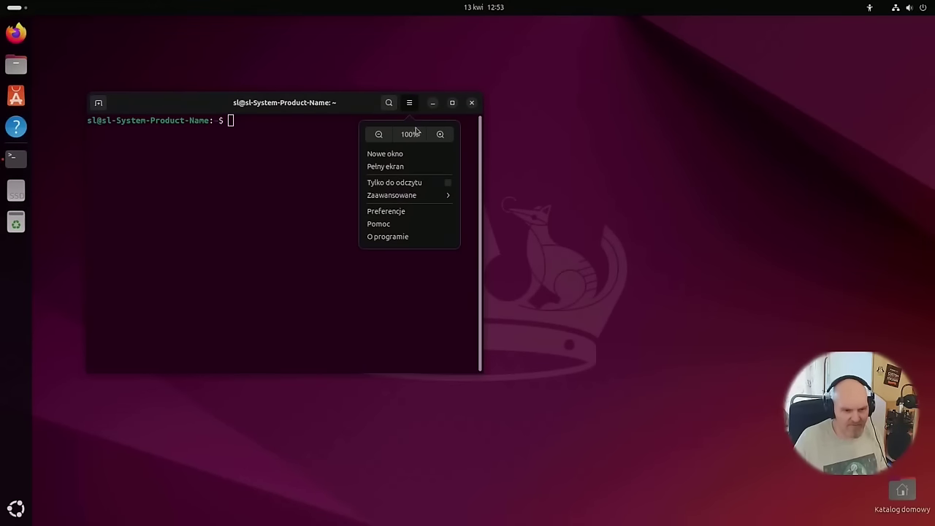
click(394, 236)
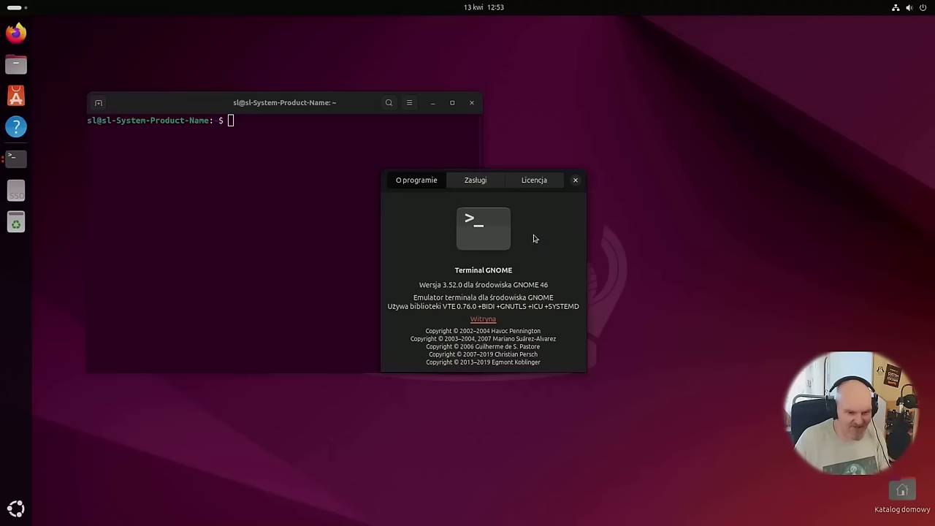
click(575, 180)
Reposition the terminal, open and dismiss its context menu, then close the terminal.
drag(338, 112, 440, 85)
right_click(348, 127)
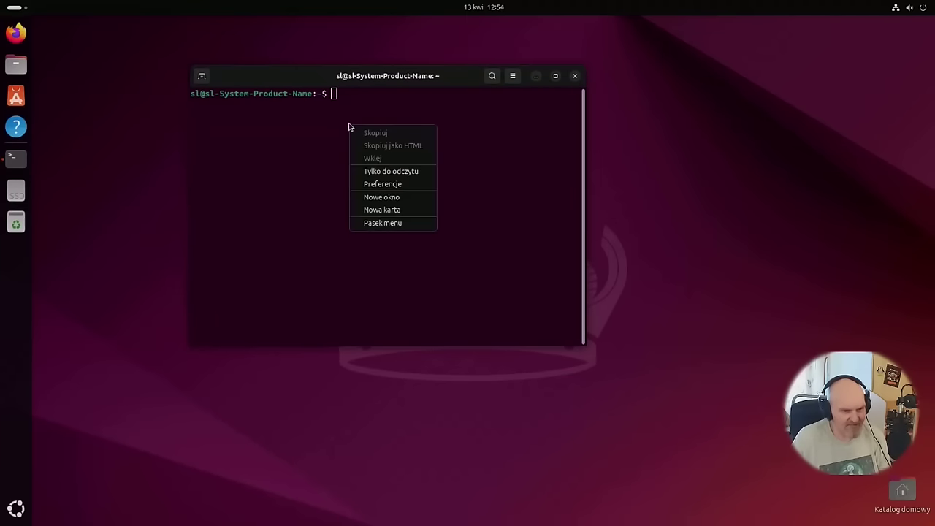
click(552, 169)
click(574, 76)
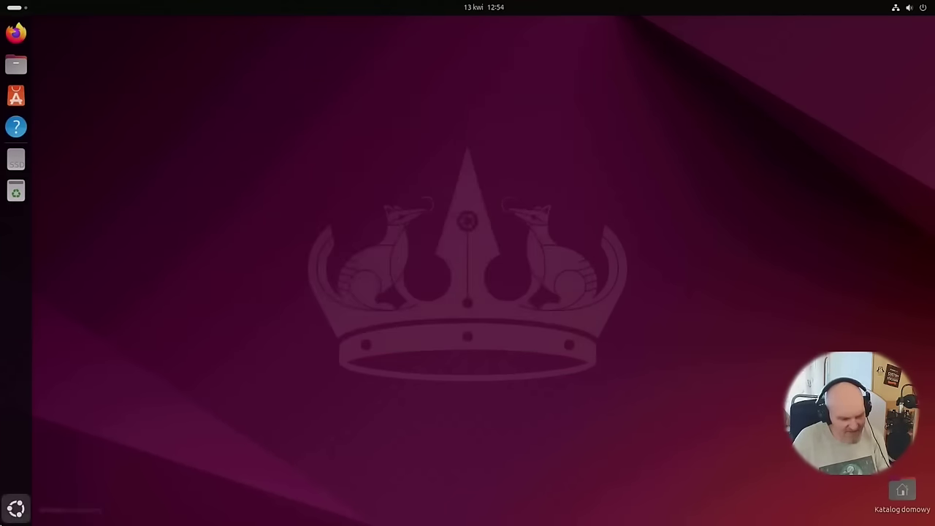
click(16, 508)
click(342, 287)
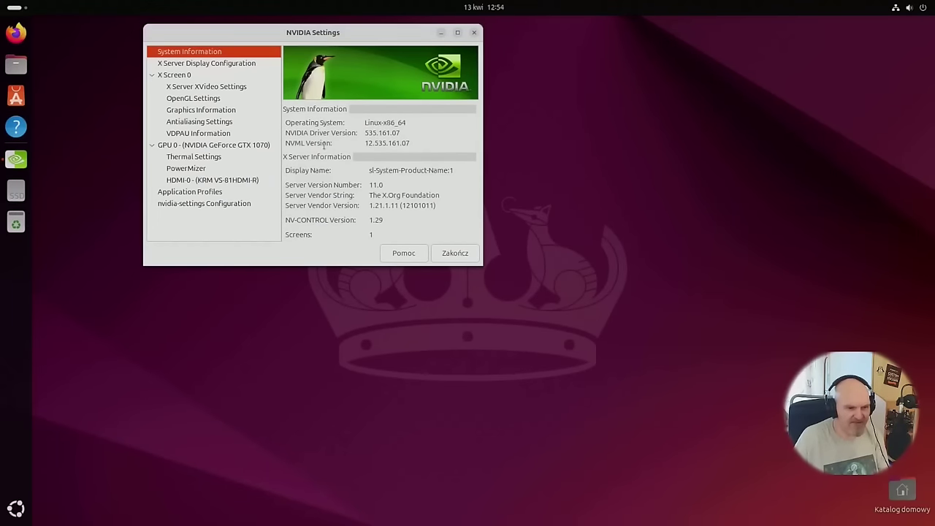
click(236, 66)
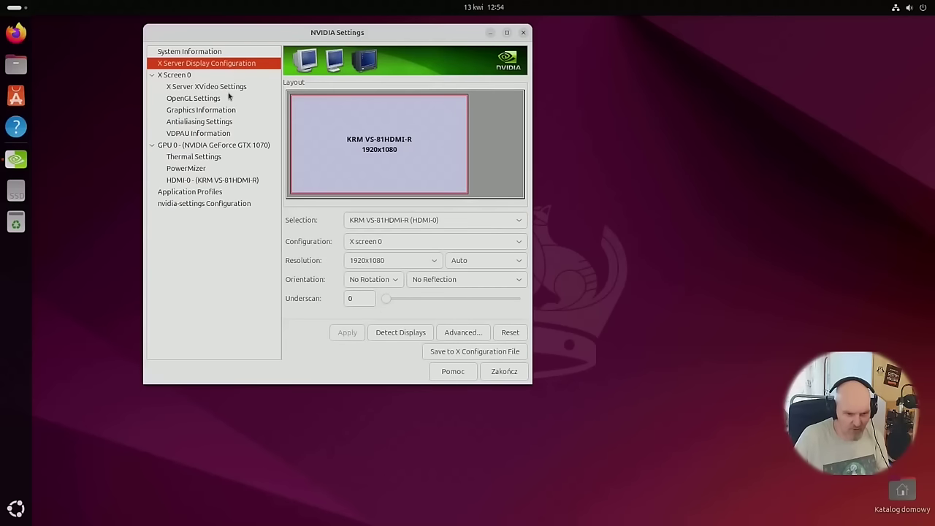
click(217, 78)
click(219, 98)
click(215, 110)
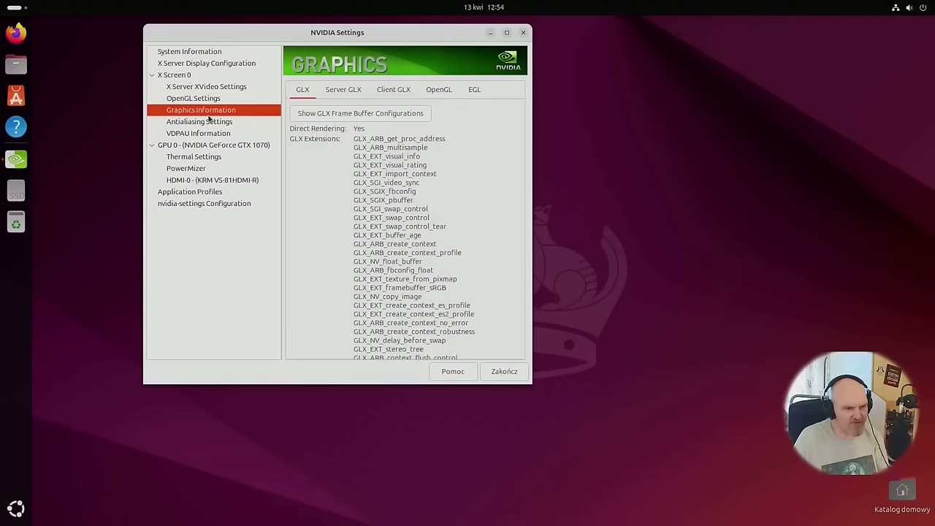
click(206, 133)
click(238, 146)
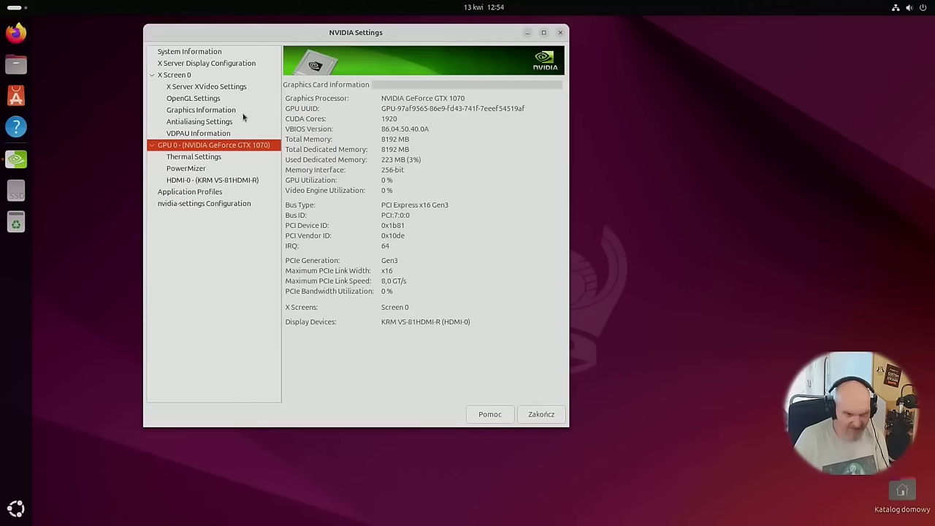
click(560, 32)
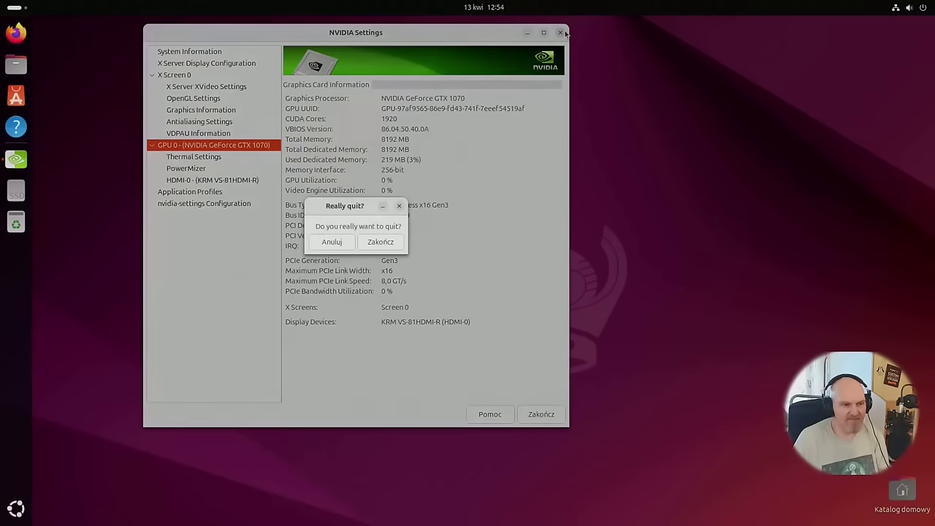
click(381, 247)
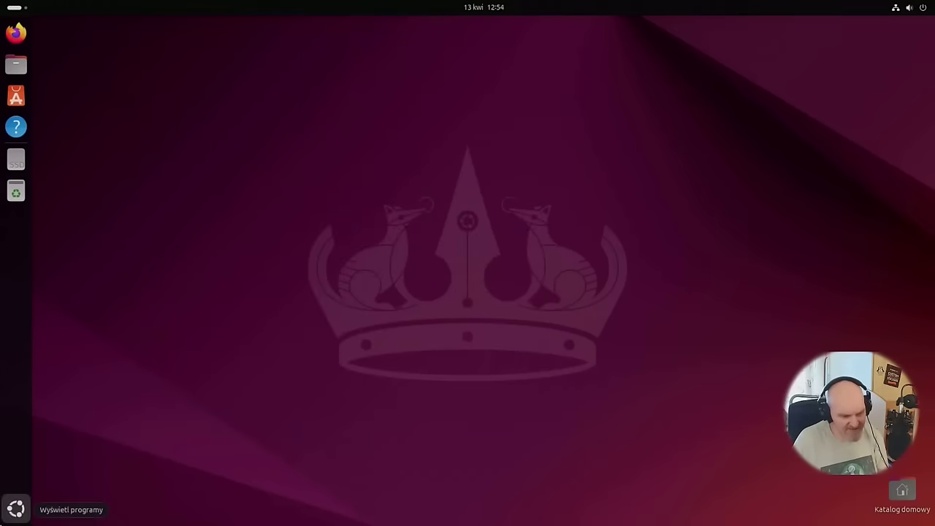
Launch App Center, scroll its home page, and open Zarządzaj showing 0 updates.
click(15, 508)
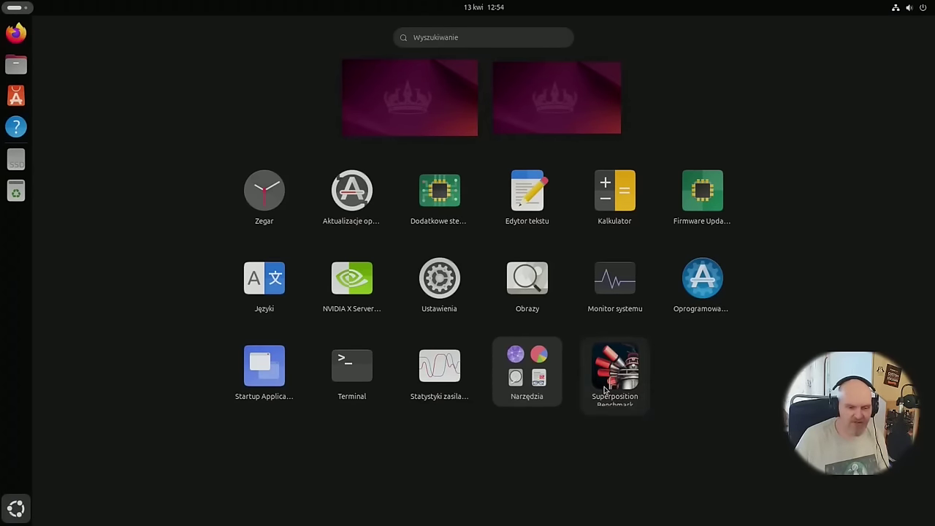
click(660, 351)
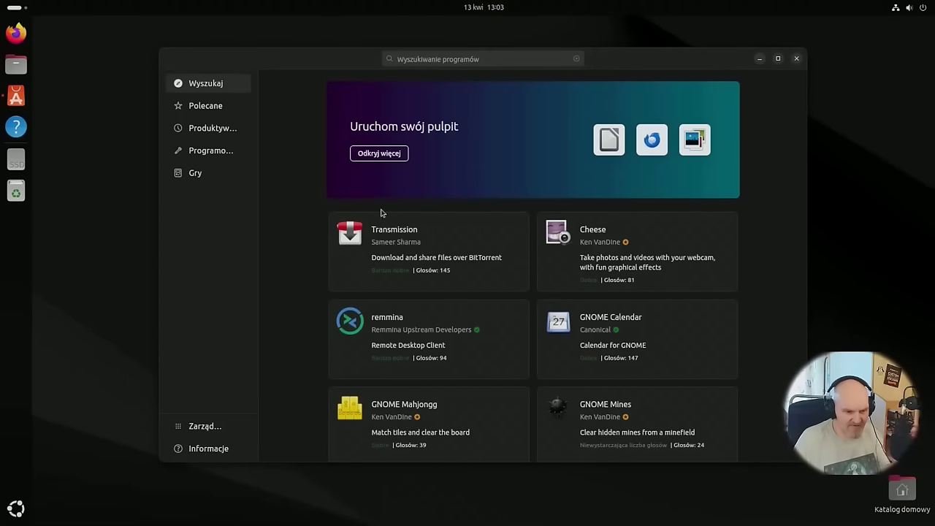
scroll(406, 262, down, 10)
scroll(406, 262, up, 3)
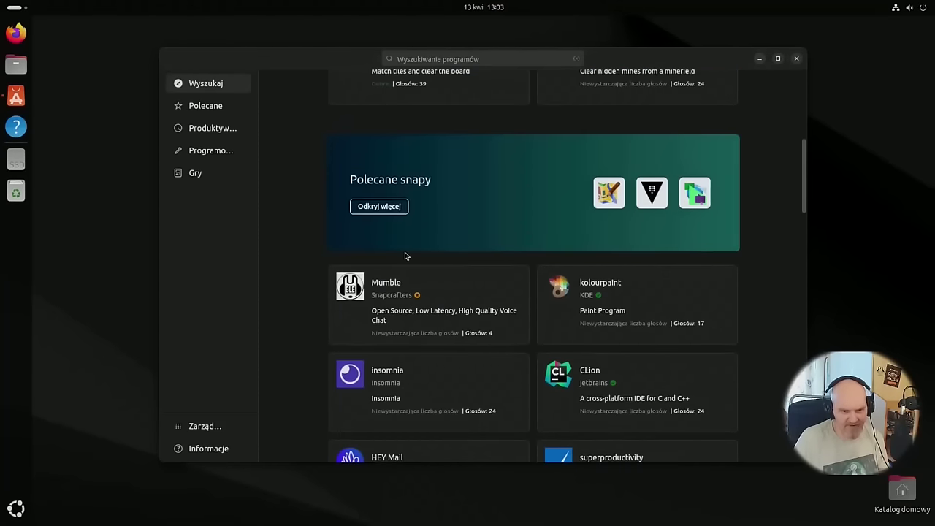
scroll(432, 219, down, 4)
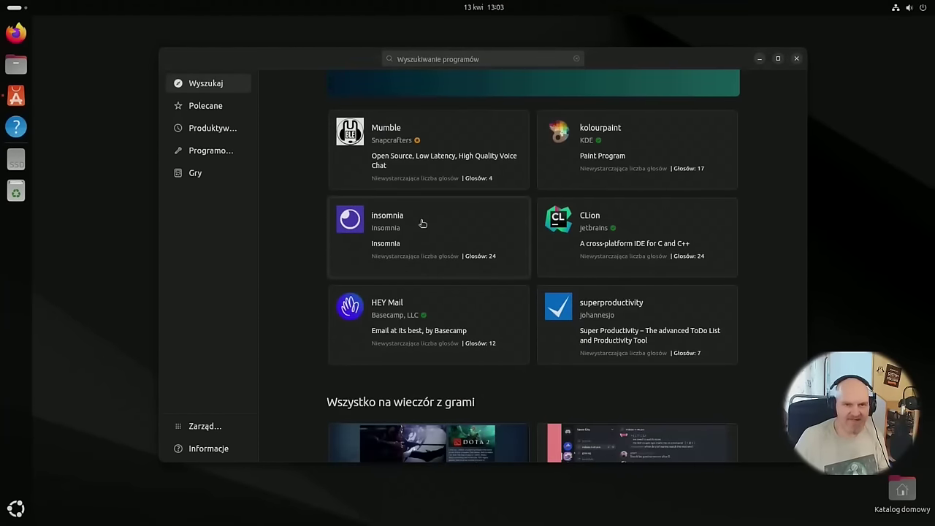
scroll(422, 219, down, 5)
scroll(421, 226, up, 5)
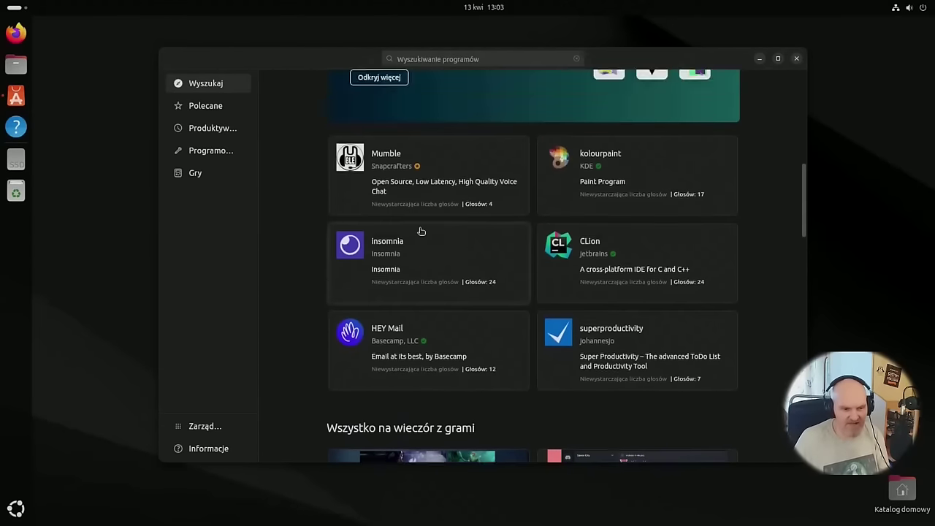
scroll(421, 231, up, 3)
click(208, 428)
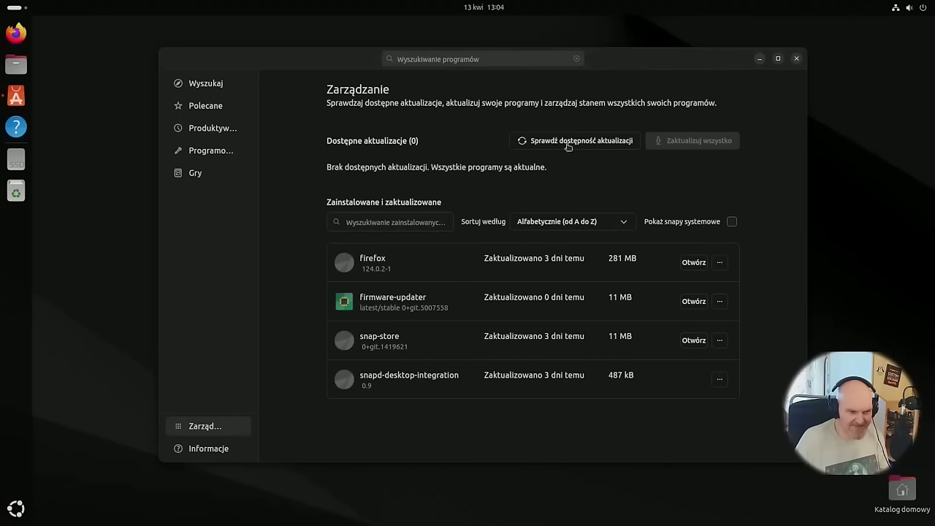
Browse the Gry category and its Emulators and Content Creation app bundles.
click(210, 176)
scroll(412, 255, down, 8)
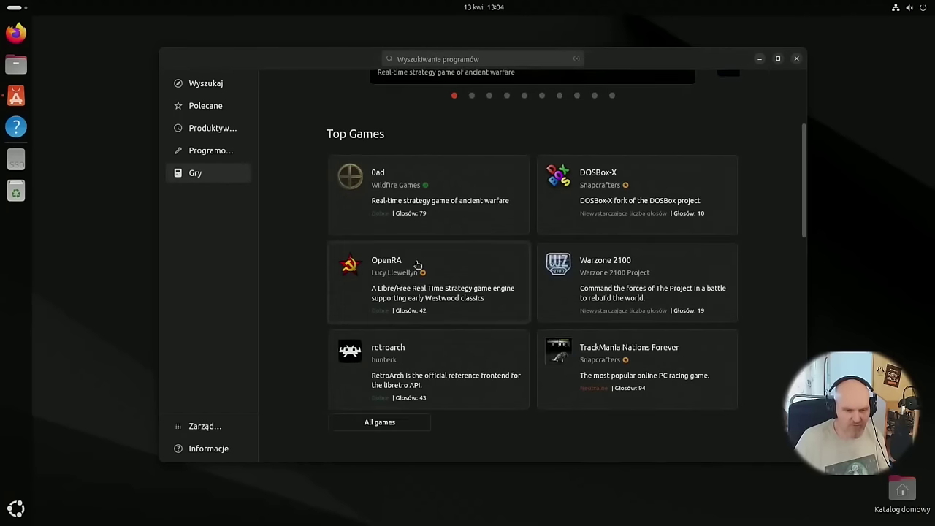
scroll(412, 255, down, 1)
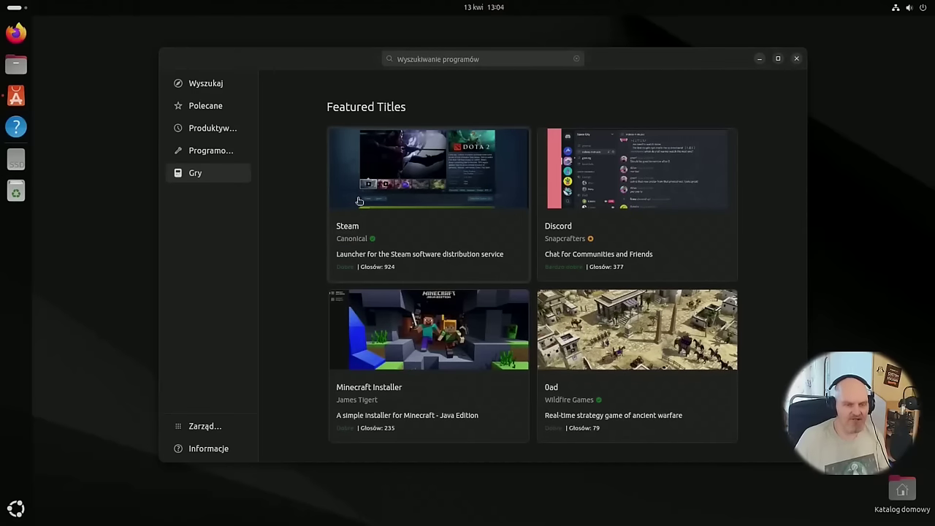
scroll(365, 183, down, 6)
scroll(402, 203, up, 1)
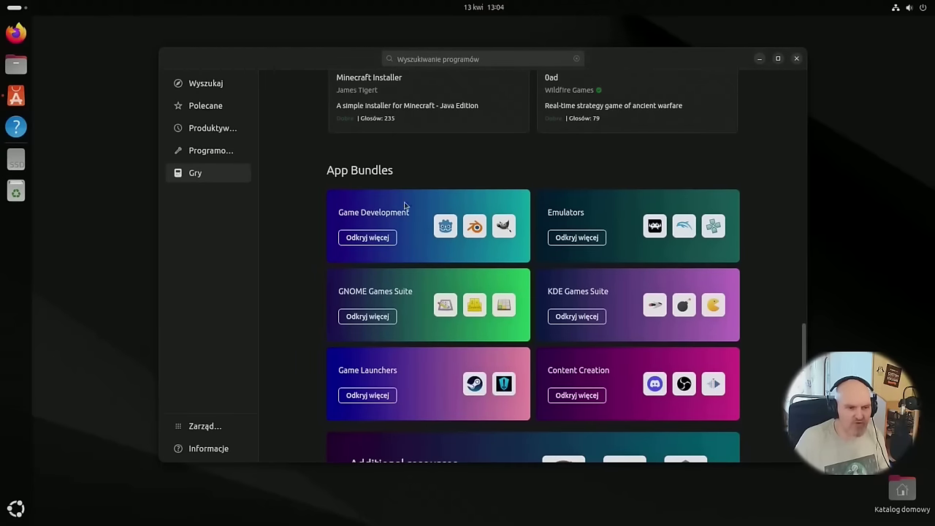
scroll(420, 161, down, 2)
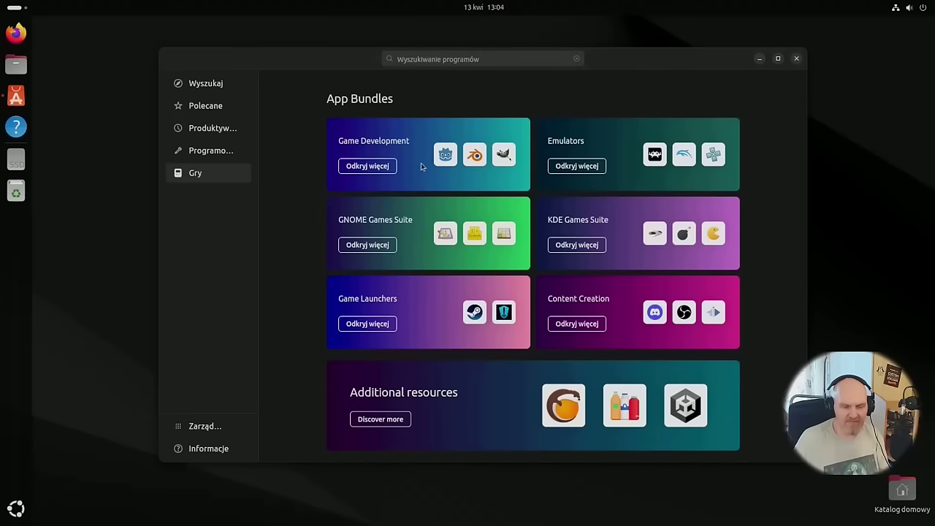
click(592, 166)
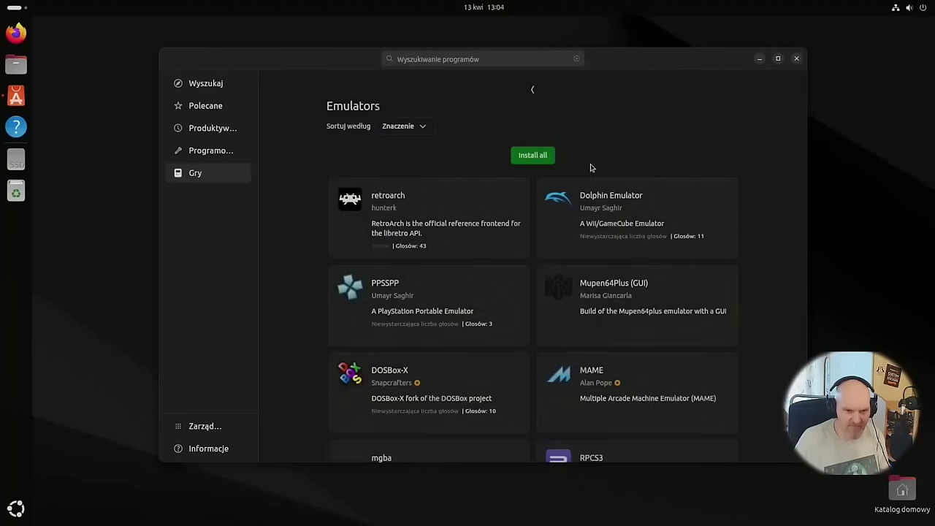
scroll(563, 263, down, 2)
scroll(560, 288, up, 2)
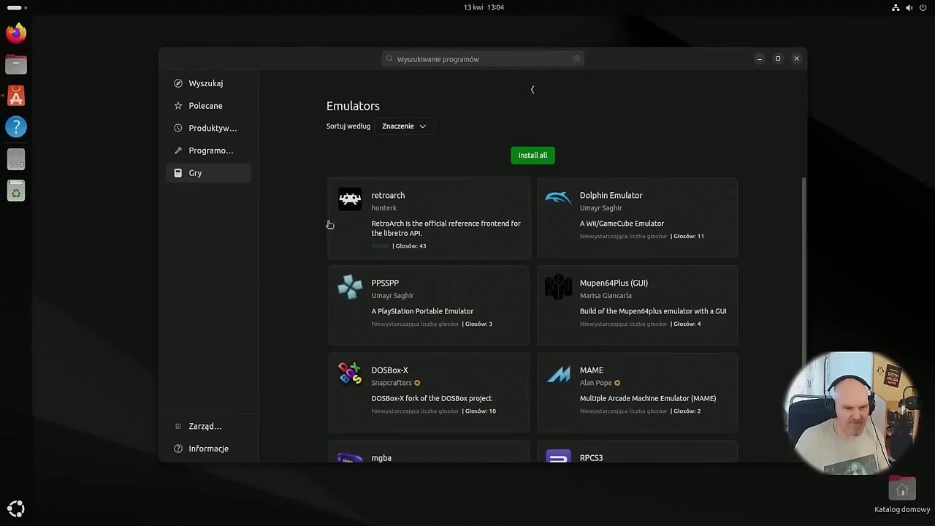
click(532, 89)
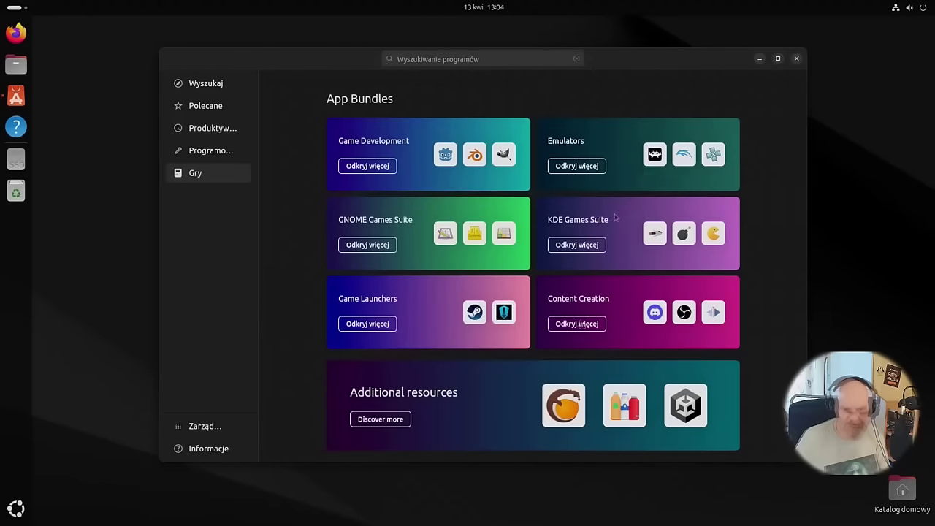
click(577, 321)
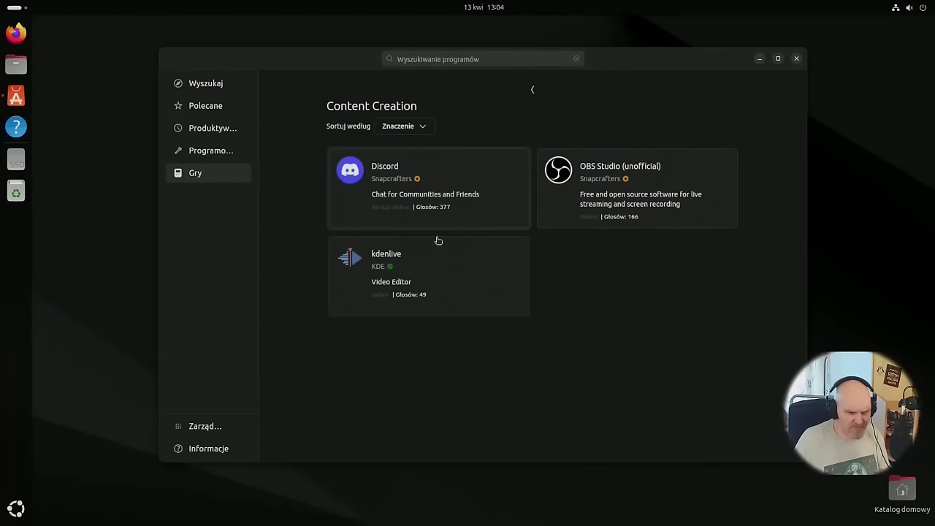
click(531, 89)
View the Produktywność, Programowanie and featured app pages, then close App Center.
click(222, 128)
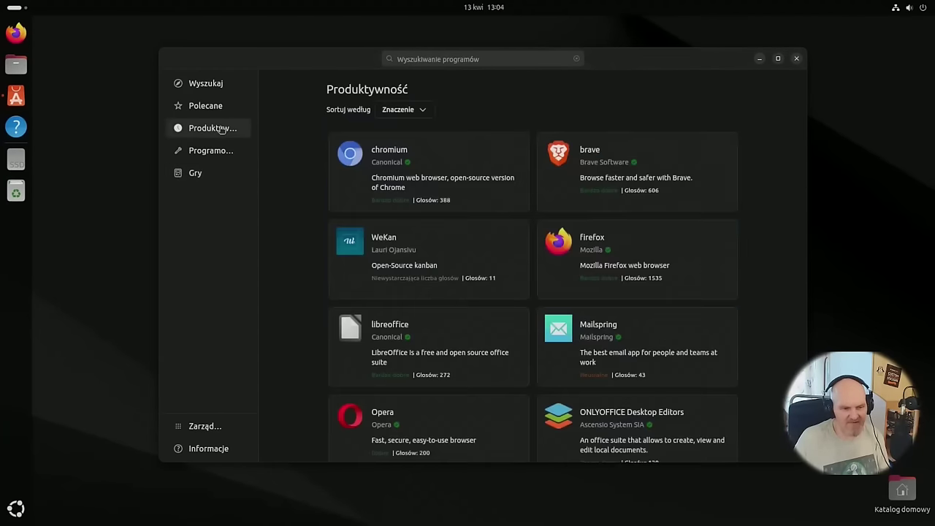
scroll(295, 197, down, 10)
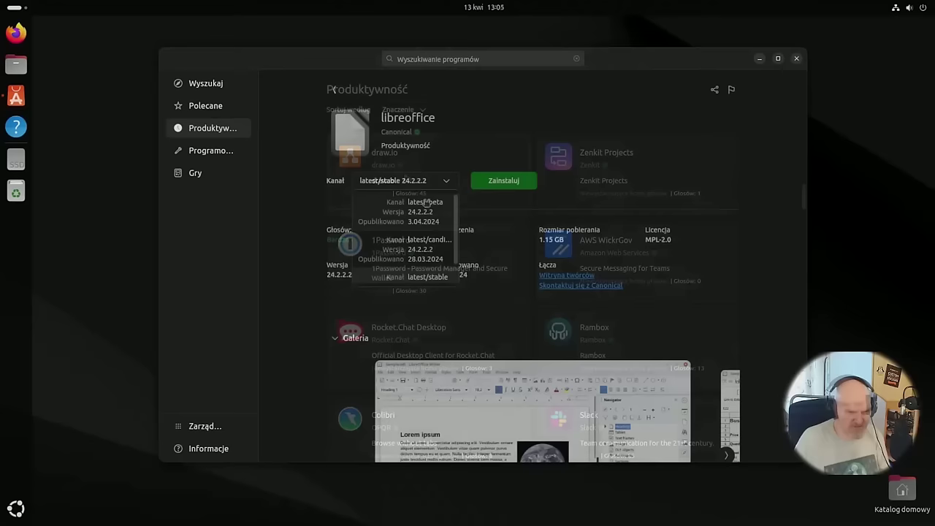
scroll(370, 211, up, 1)
click(211, 151)
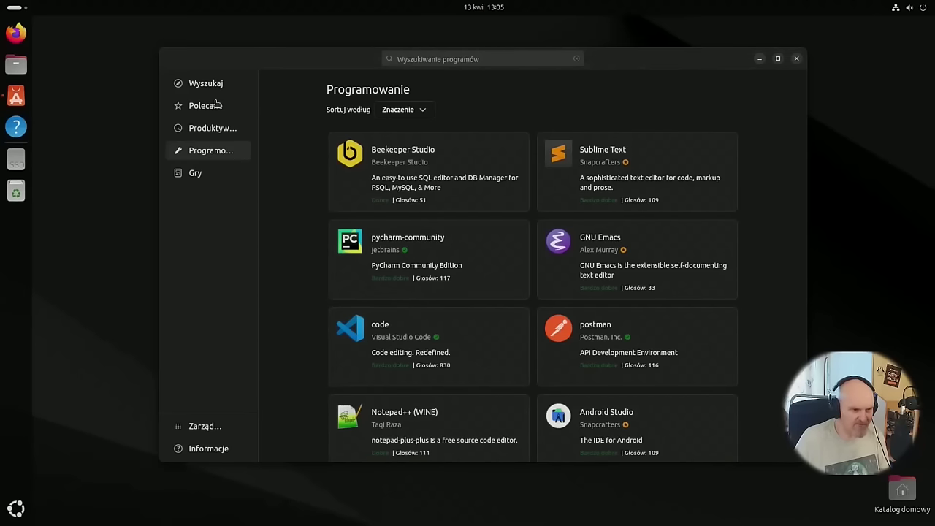
click(193, 105)
click(207, 83)
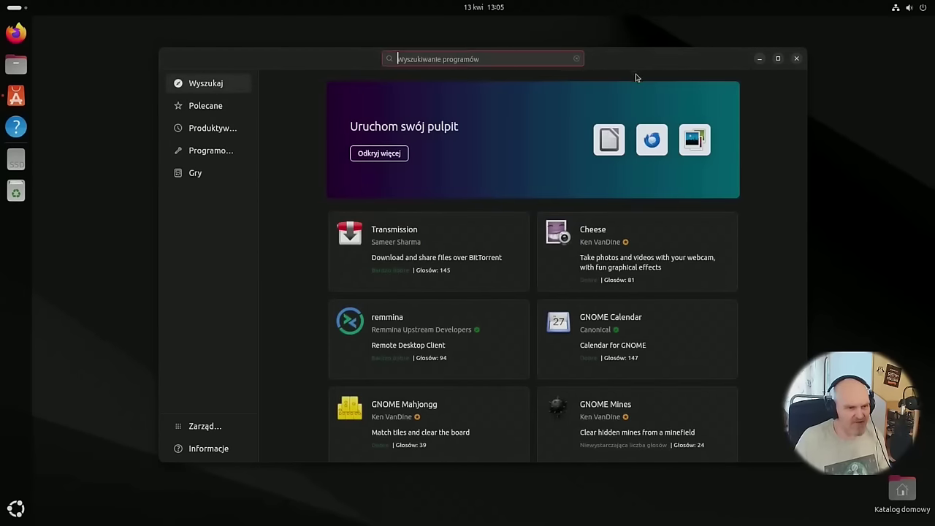
drag(307, 61, 277, 66)
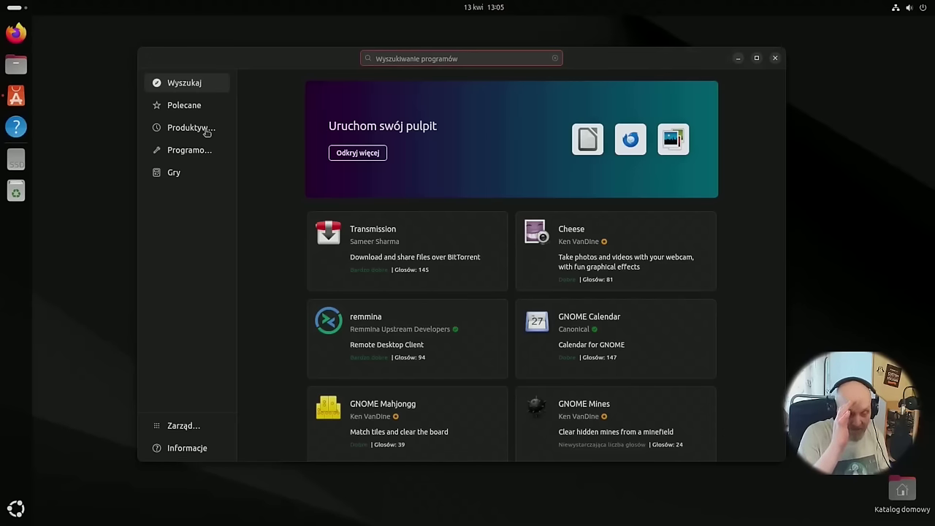
drag(280, 67, 257, 43)
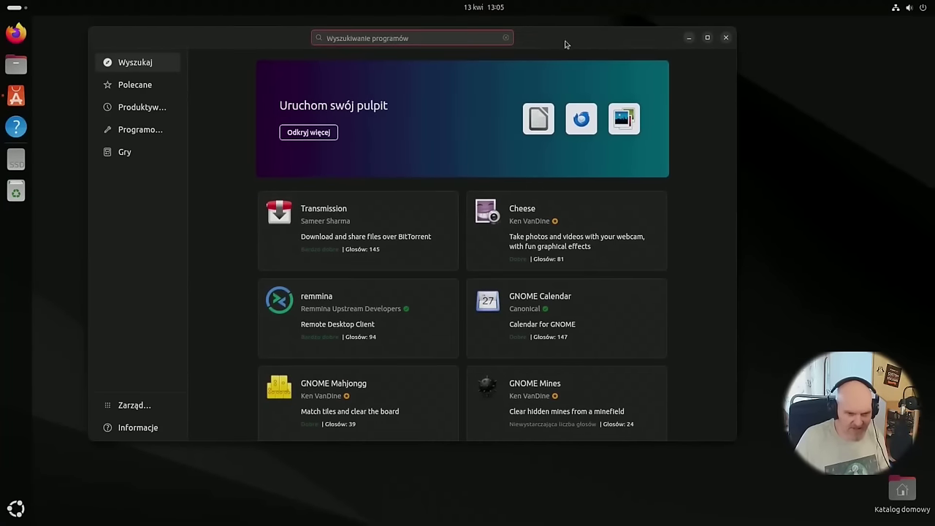
click(726, 37)
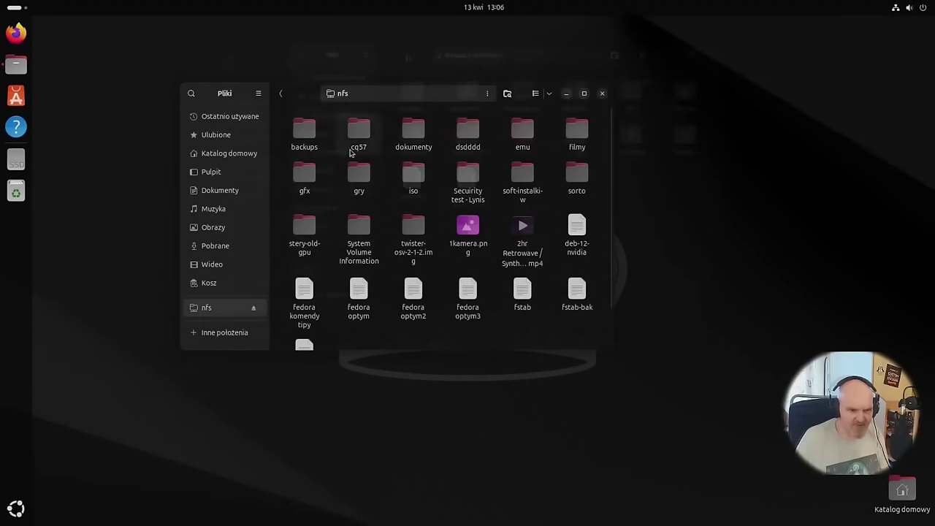
Browse filmy > Seriale > Polskie > 07 ZGLOS SIE KOMPLET and try opening the first .avi episode.
double_click(576, 138)
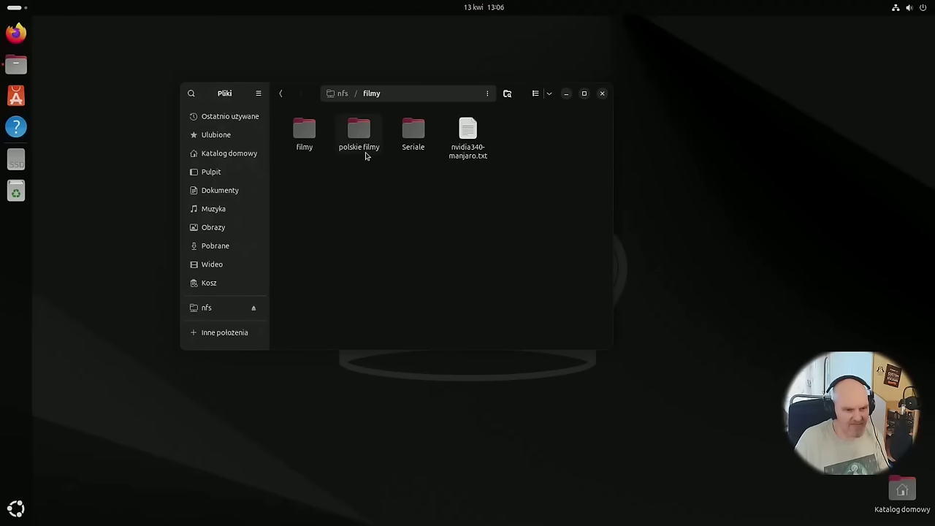
double_click(406, 139)
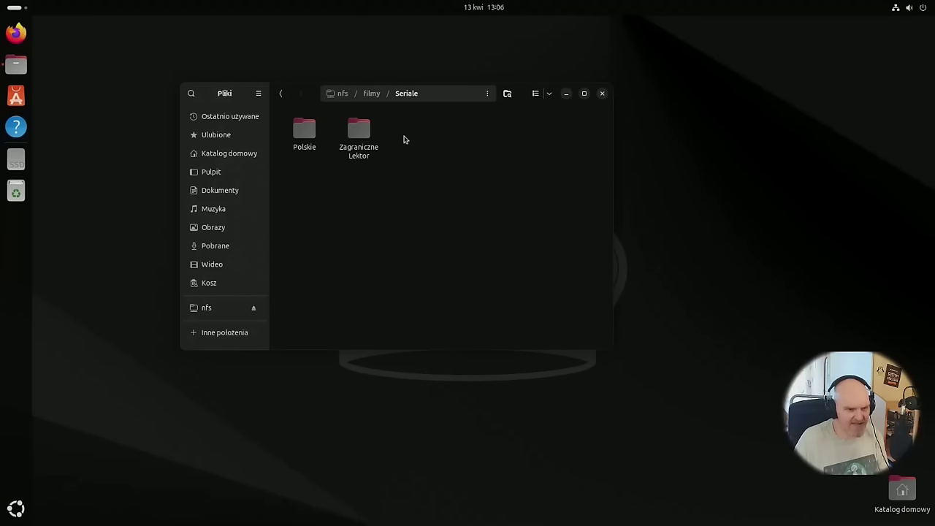
double_click(306, 138)
double_click(311, 144)
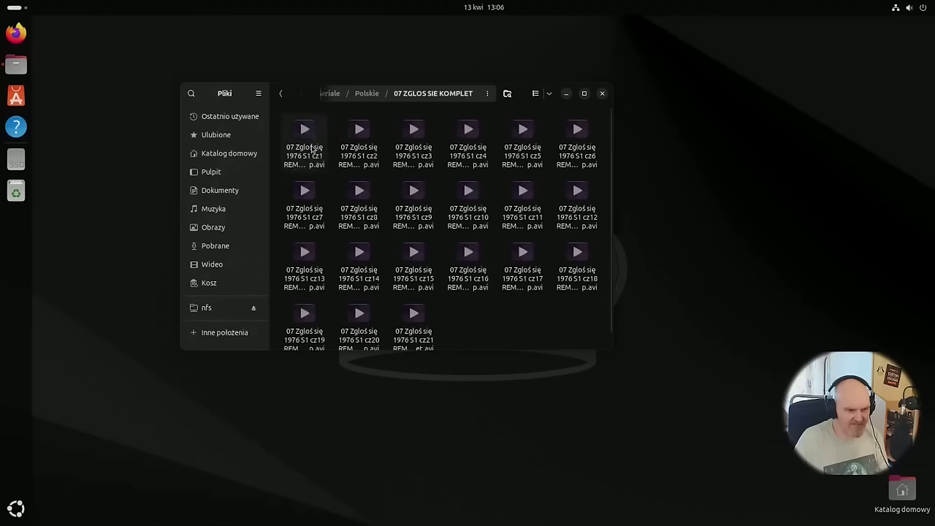
double_click(312, 148)
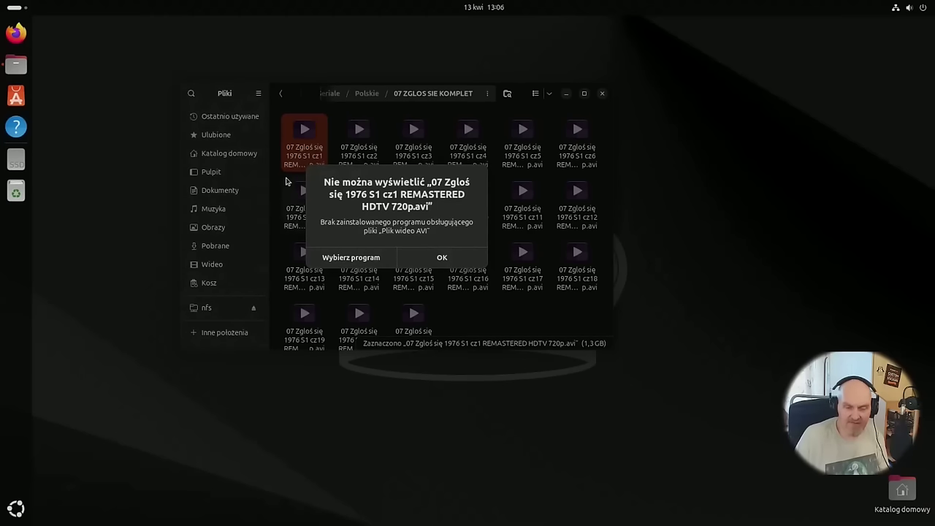
Cancel the program chooser for the AVI, return to Seriale, and start a current-folder search.
click(393, 252)
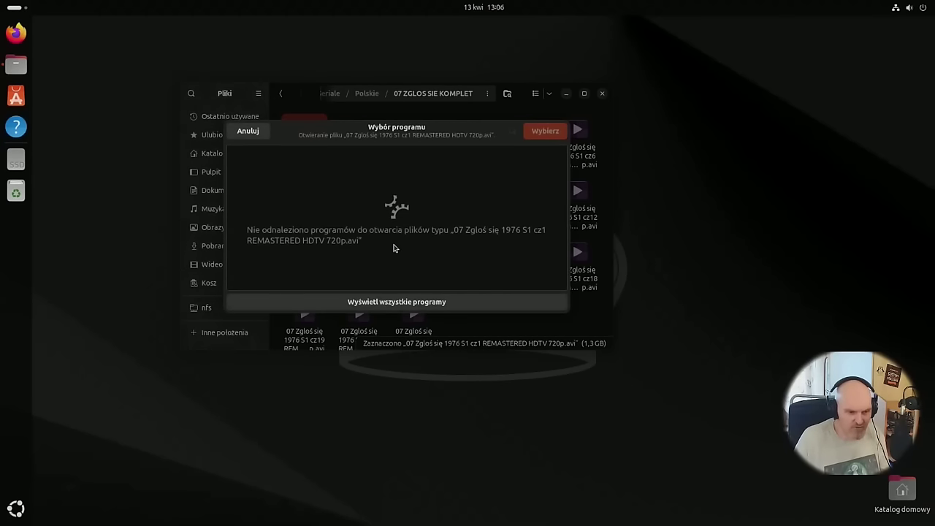
click(248, 131)
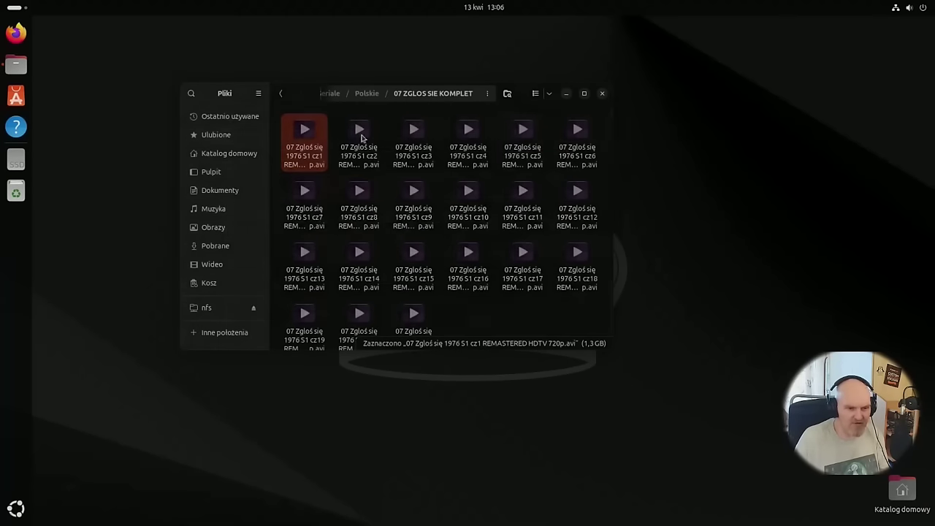
click(280, 93)
click(281, 95)
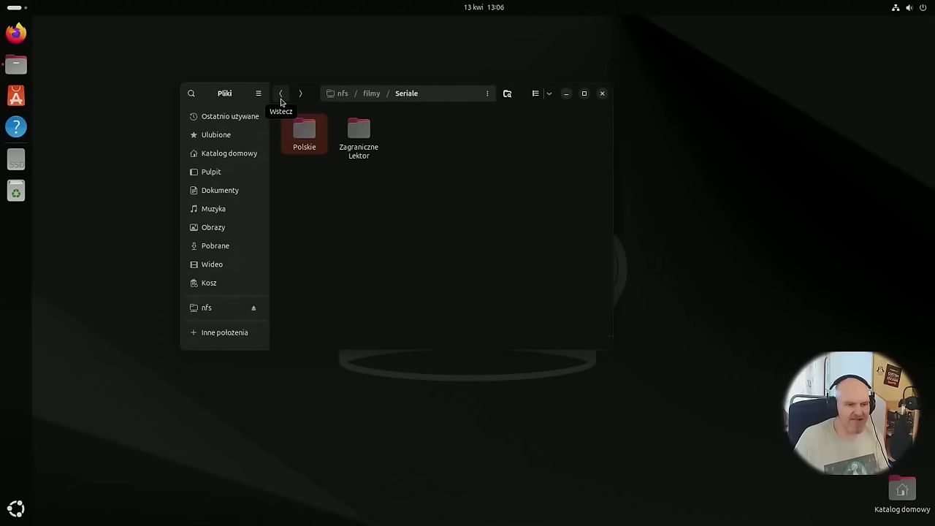
click(507, 94)
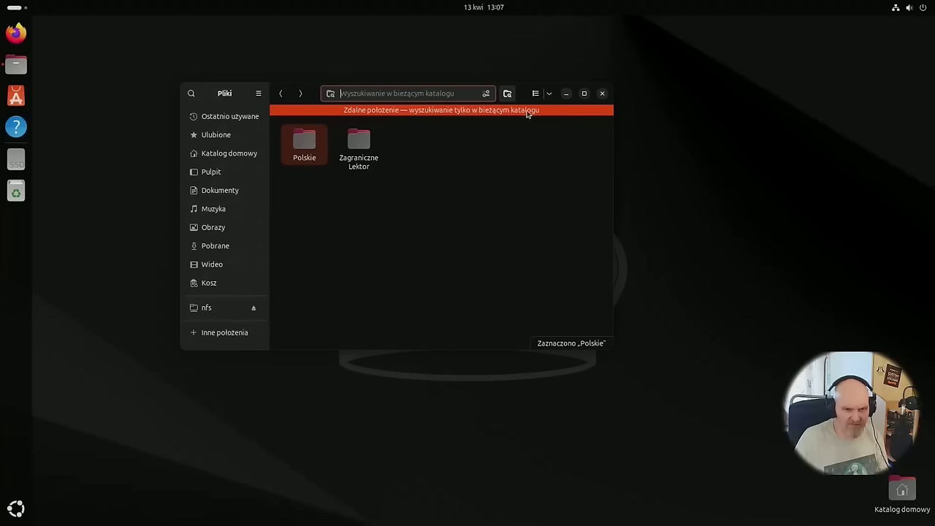
Look through the sort order and search filter options (date, file type), then close them.
click(550, 94)
click(468, 148)
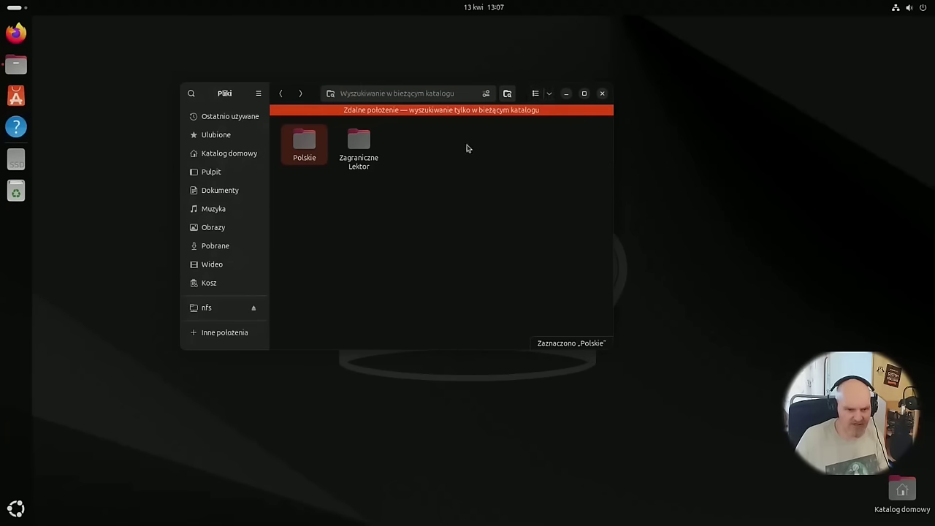
click(485, 93)
click(469, 141)
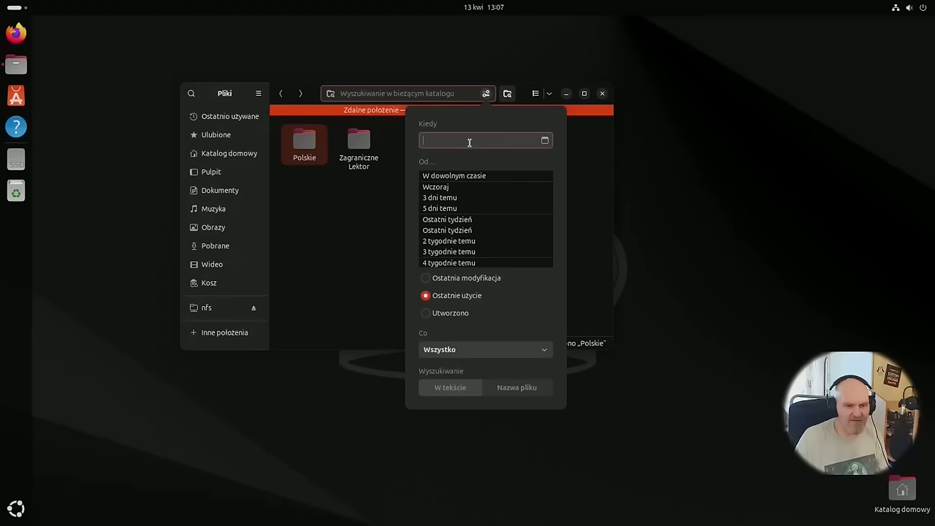
scroll(469, 234, down, 3)
scroll(470, 241, up, 3)
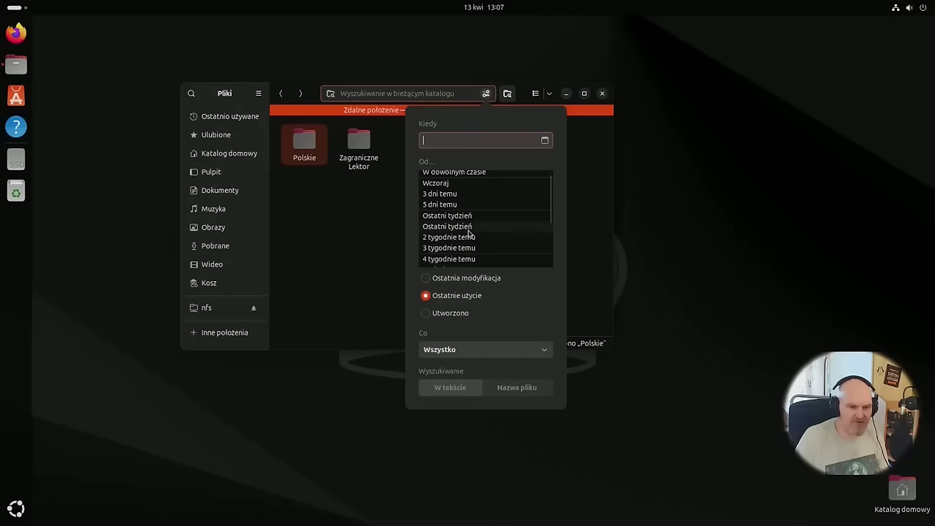
scroll(471, 230, down, 3)
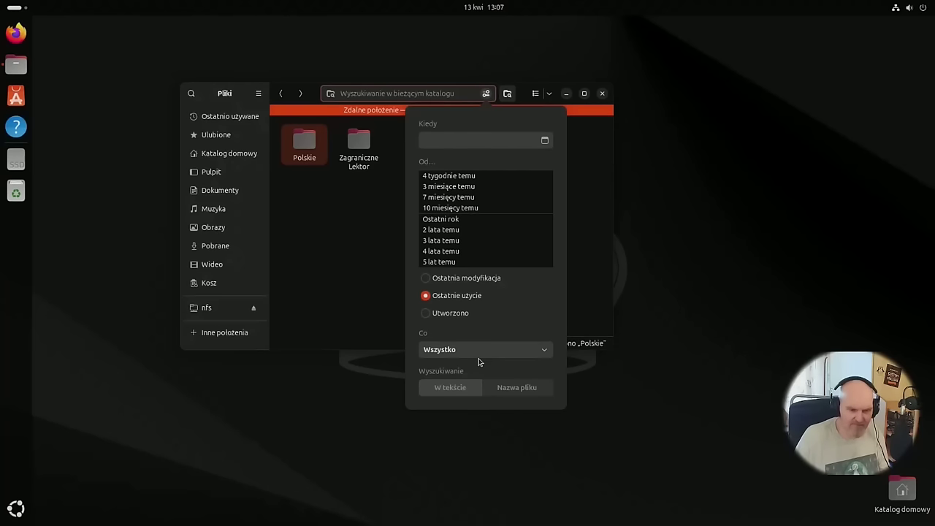
click(481, 349)
click(296, 134)
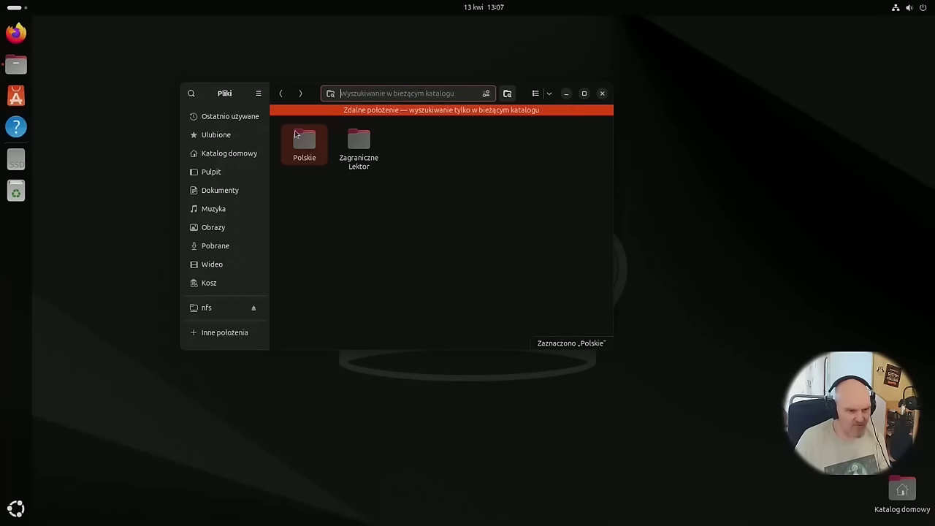
View the Files About dialog showing version 46.0, close it, and dismiss the main menu.
click(259, 92)
click(250, 284)
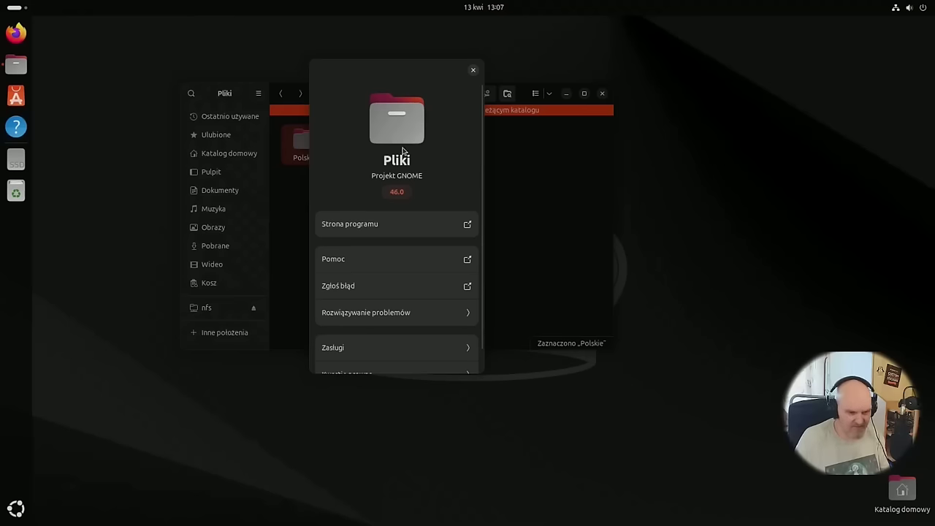
scroll(420, 150, down, 1)
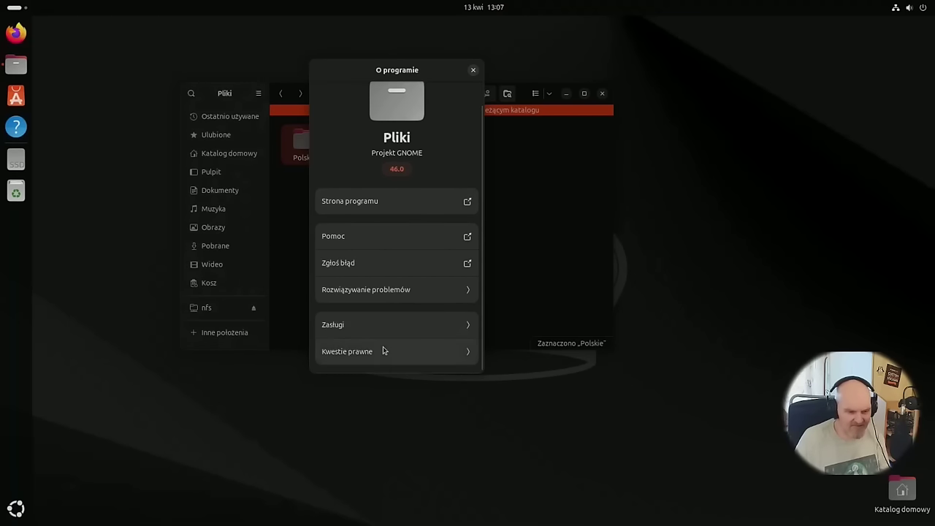
scroll(393, 210, up, 1)
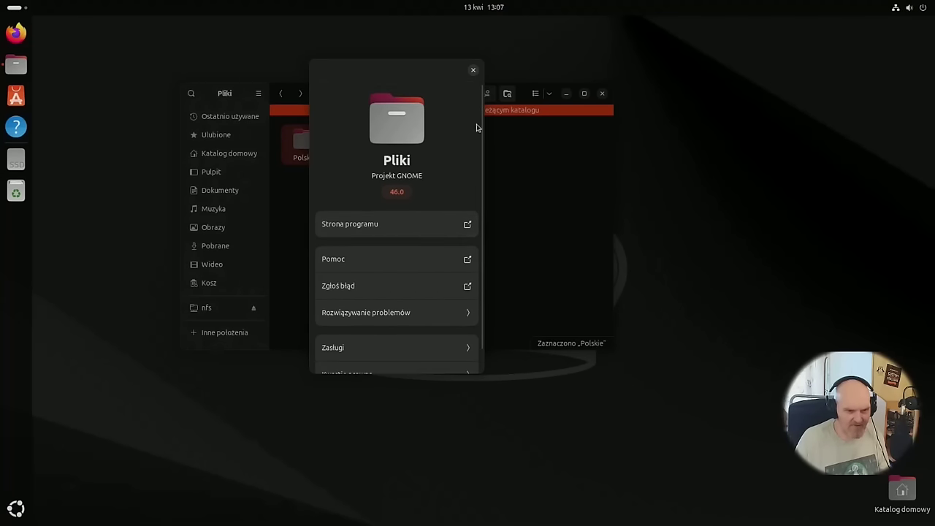
click(472, 71)
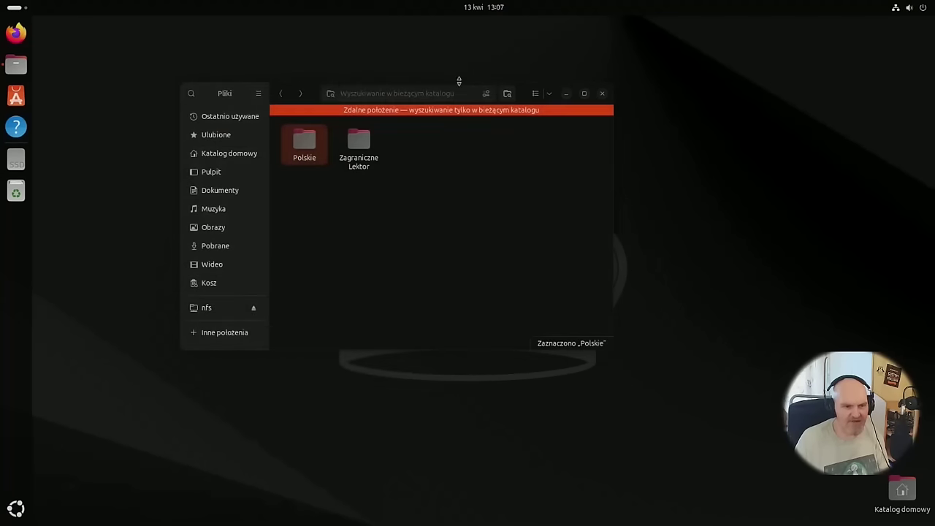
click(258, 94)
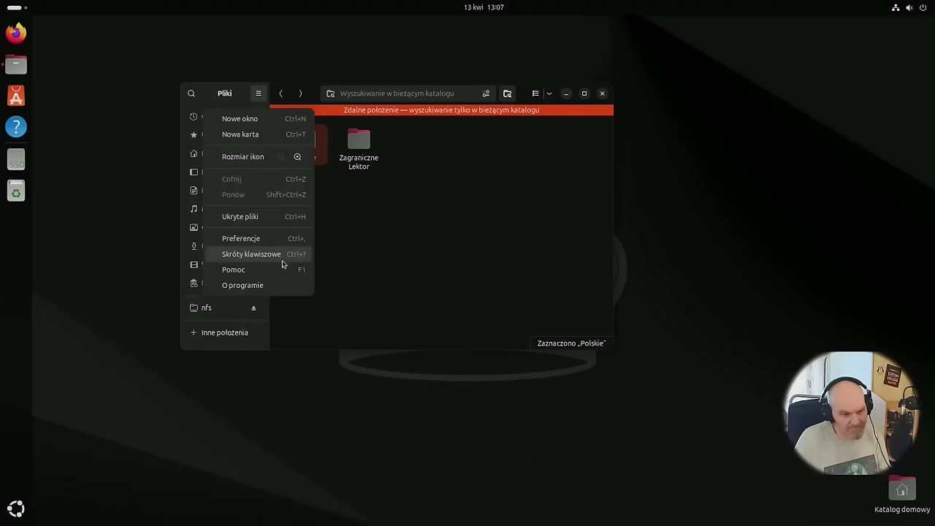
click(551, 236)
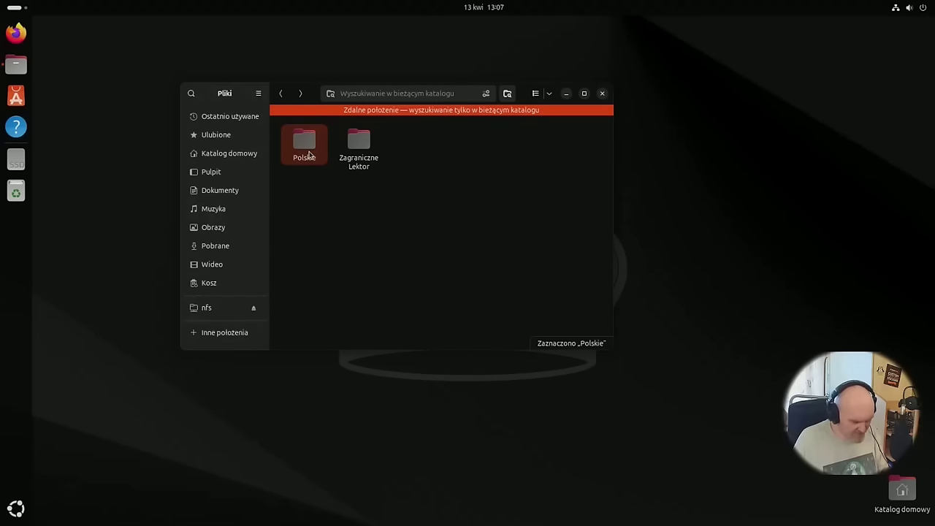
Copy the Polskie folder to the Desktop, choosing Skopiuj mimo to despite the low-space warning.
drag(302, 161, 96, 209)
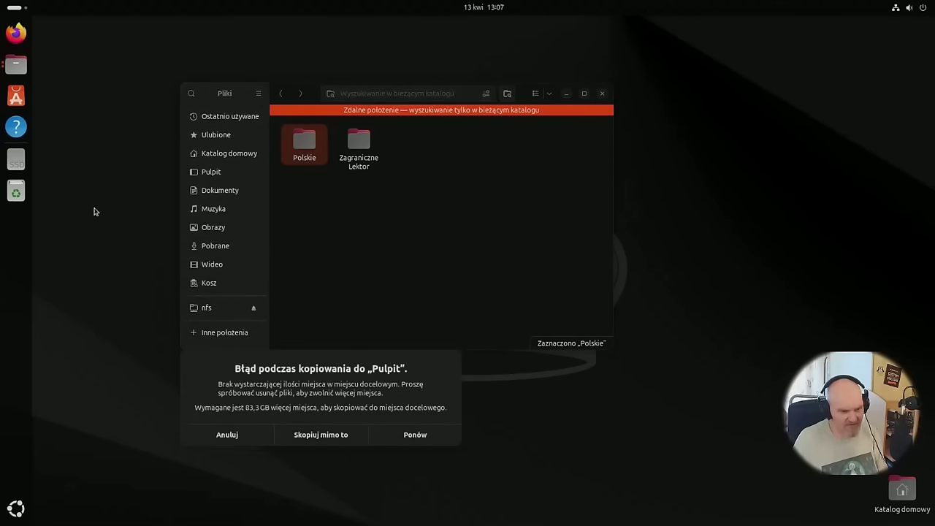
click(343, 437)
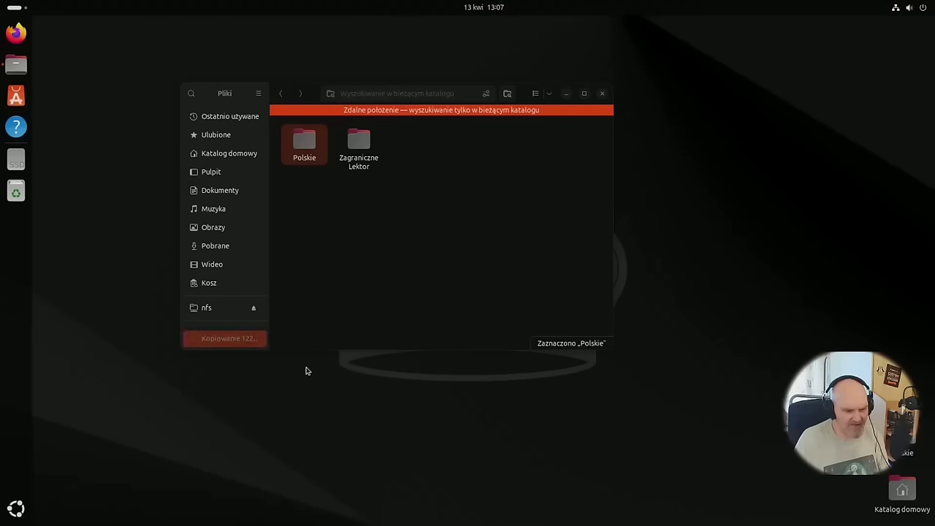
click(242, 341)
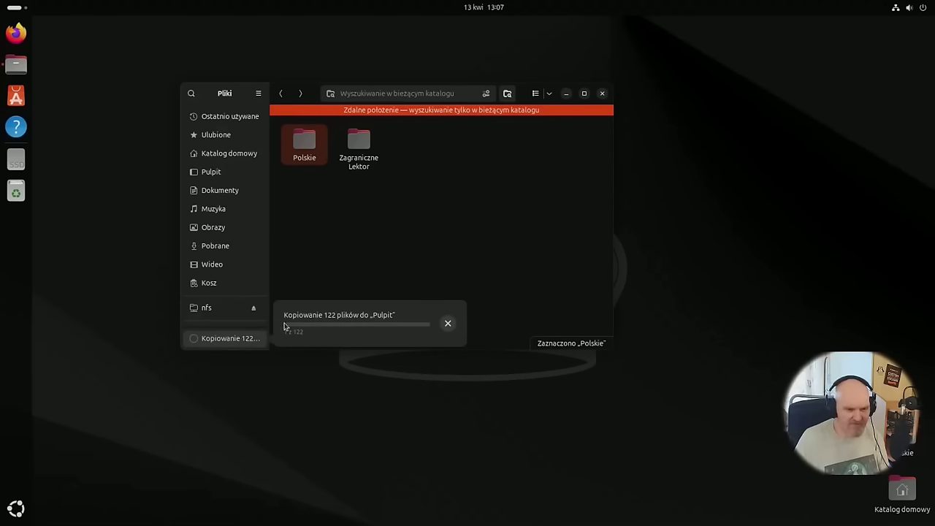
click(515, 199)
click(584, 94)
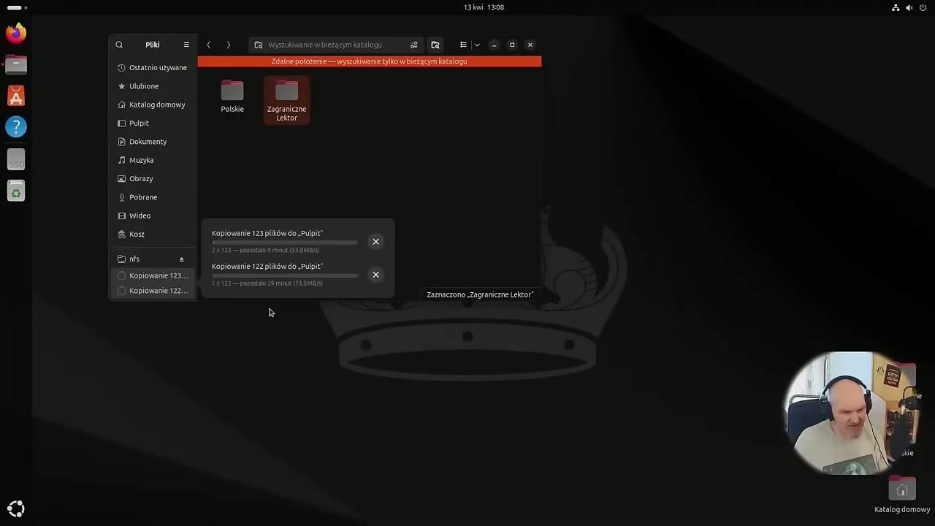
click(318, 167)
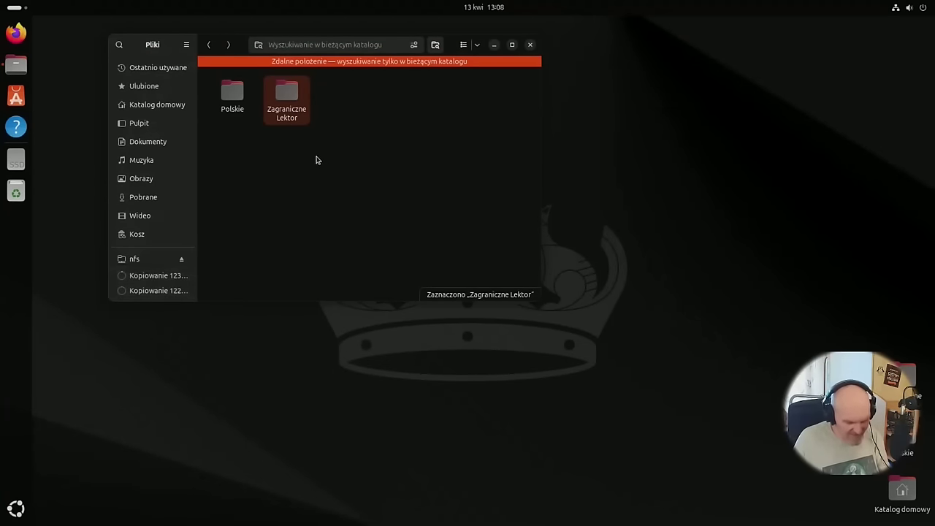
Close Files with Ctrl+W and check the running copy in the file-operations notification.
key(ctrl+w)
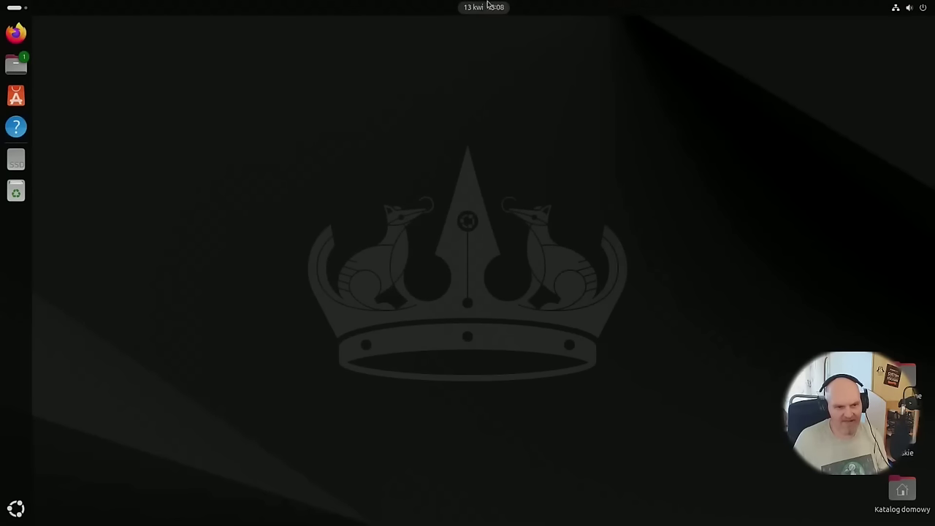
click(483, 7)
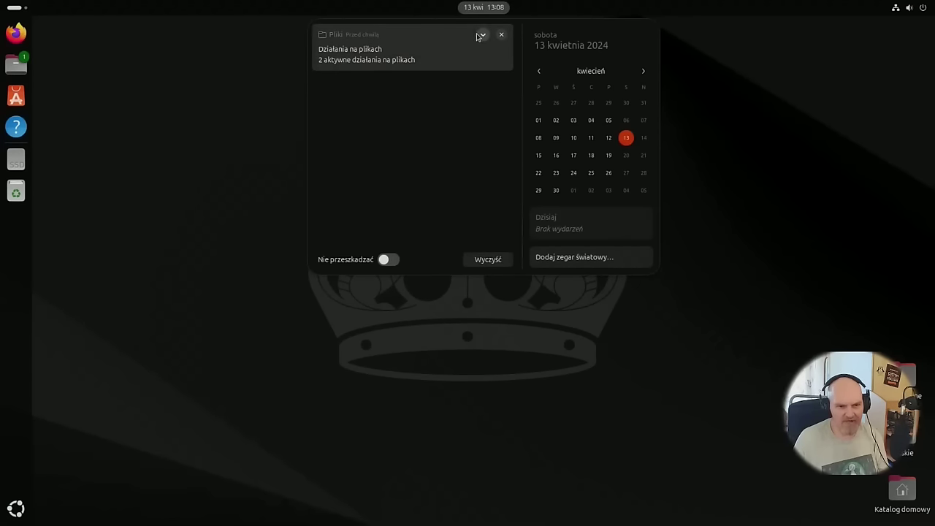
click(482, 34)
click(431, 85)
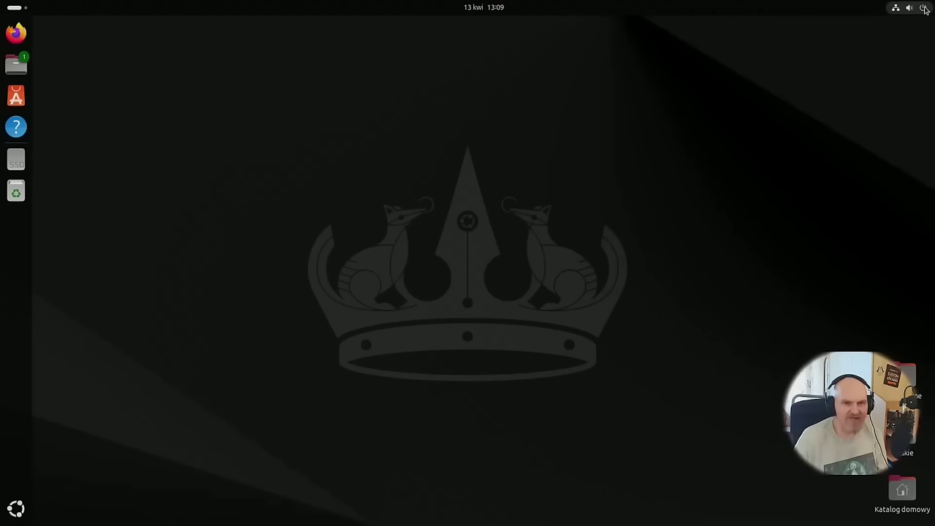
Launch Settings from quick settings to the network page, briefly opening and closing the home folder.
click(909, 8)
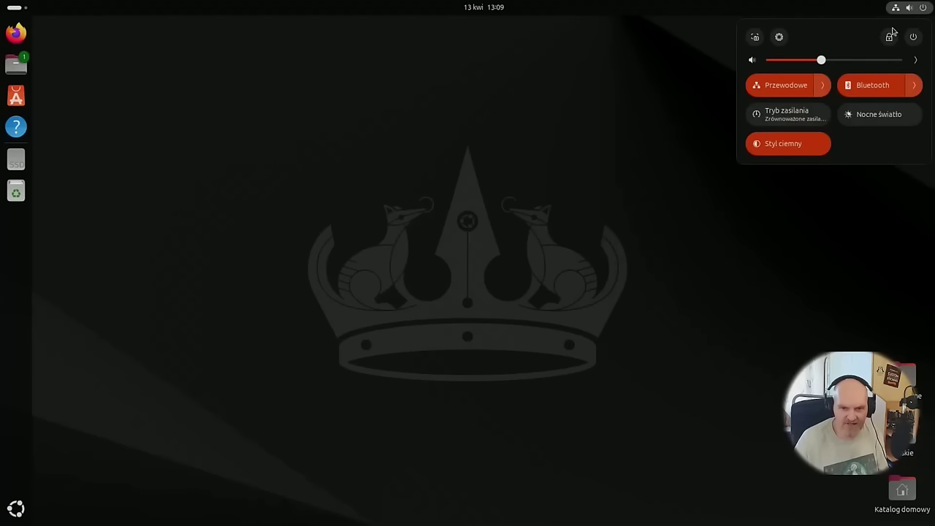
click(731, 82)
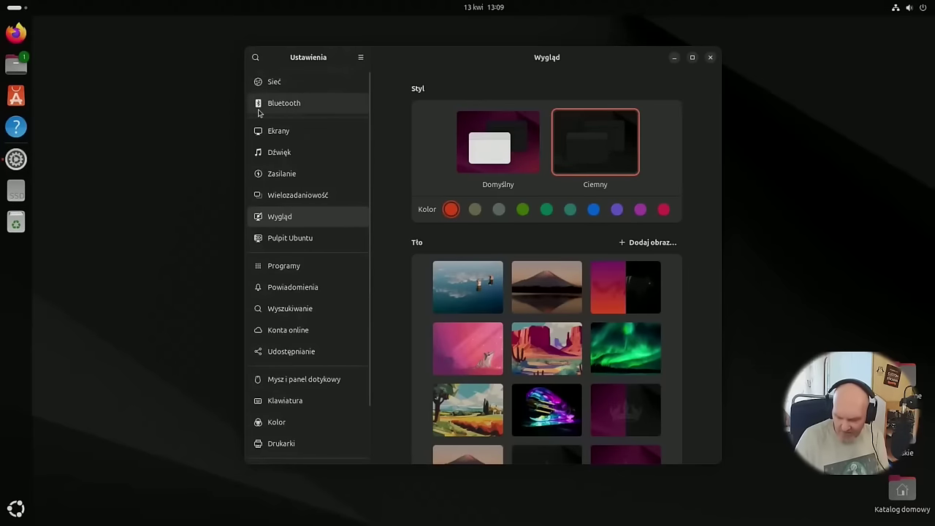
click(300, 89)
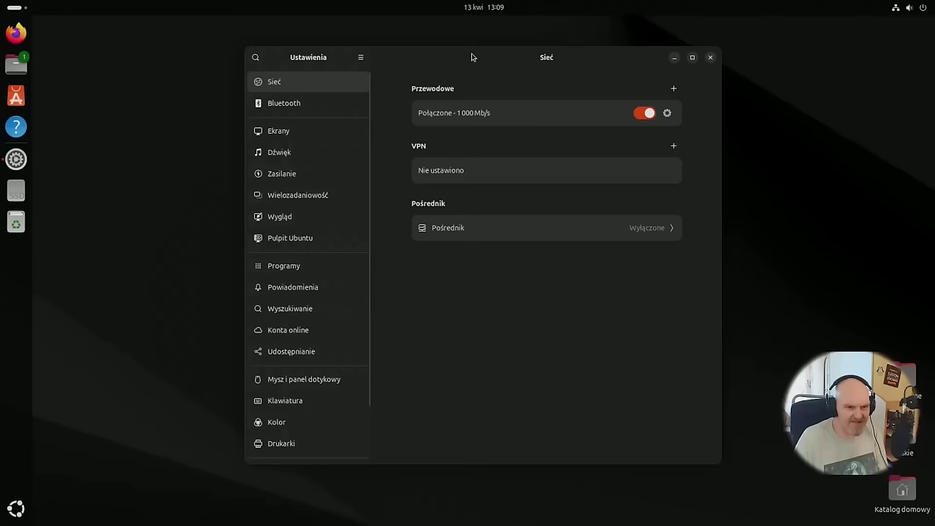
drag(472, 58, 401, 58)
key(super+e)
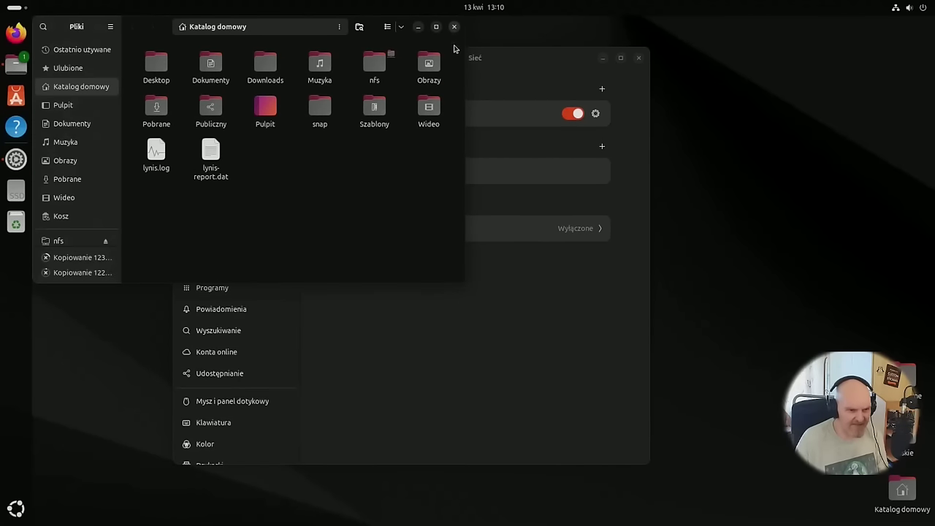
click(454, 27)
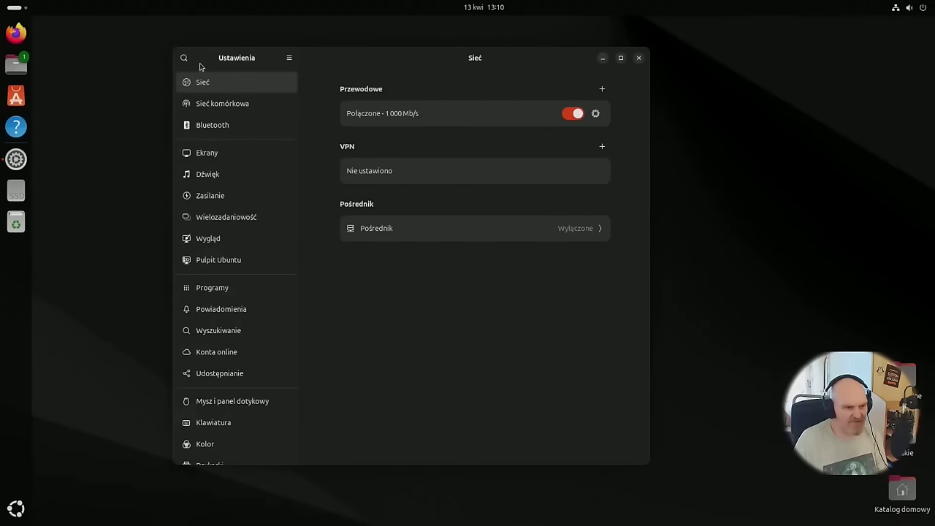
On Sieć komórkowa, enable mobile internet with the Internet APN and review Informacje o modemie.
click(223, 103)
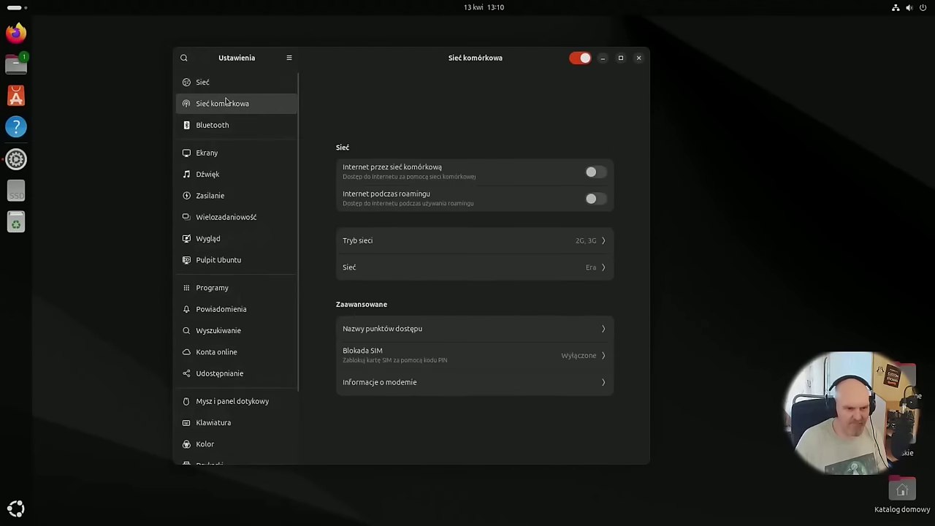
click(592, 172)
click(360, 194)
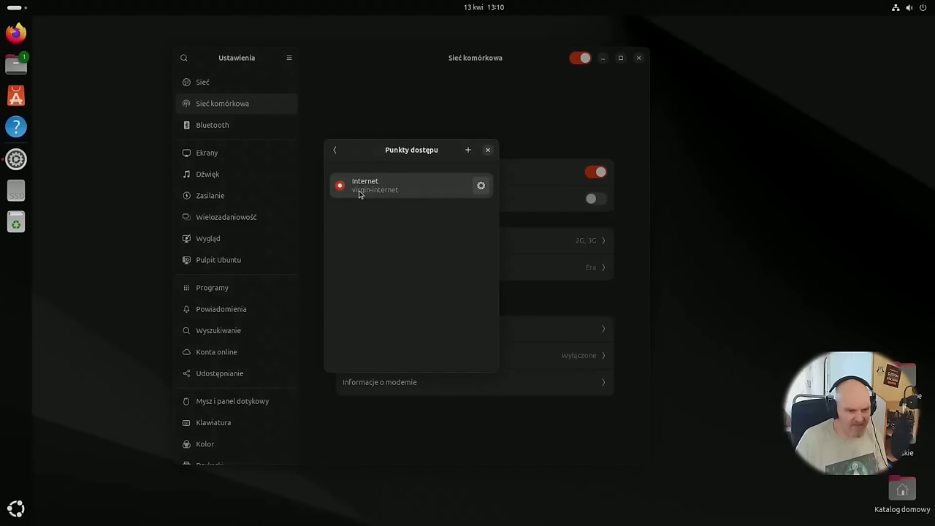
click(335, 152)
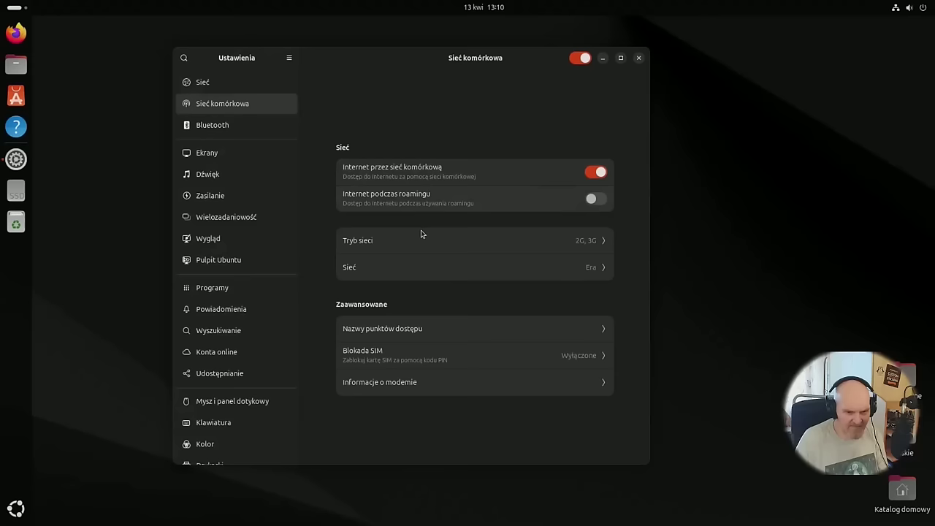
click(406, 271)
click(345, 150)
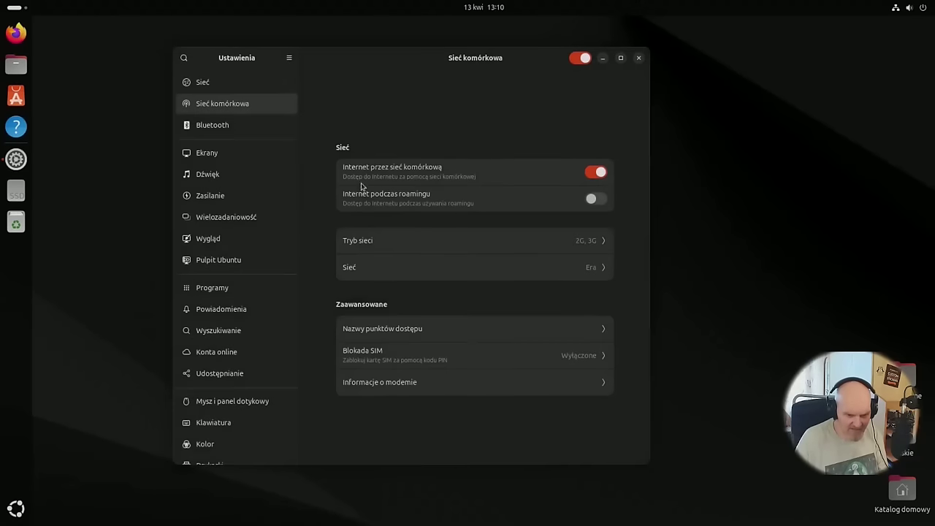
click(421, 383)
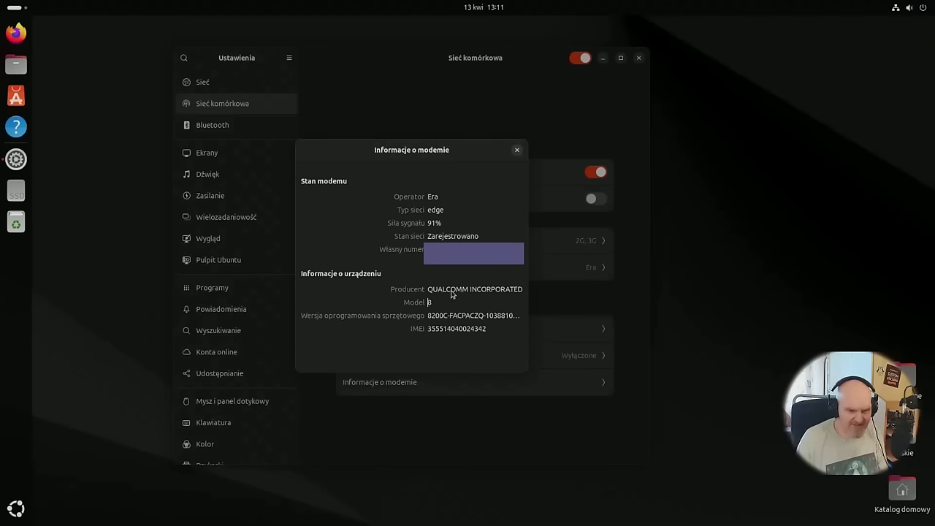
click(516, 149)
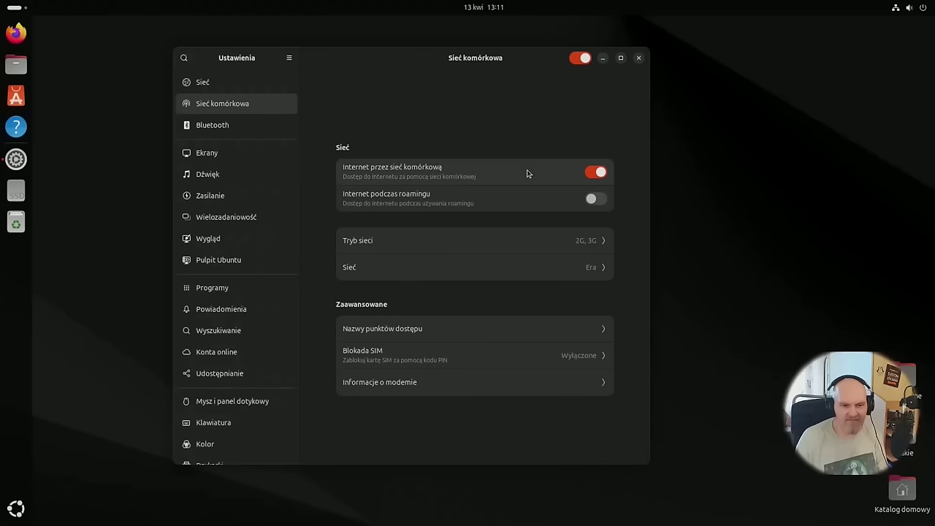